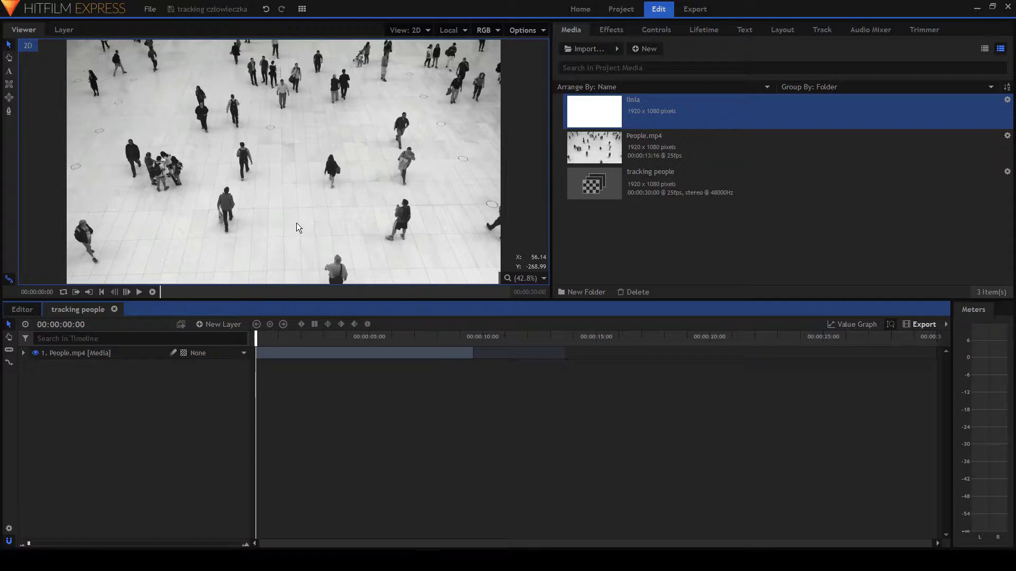
Add a single-point tracker to the People.mp4 layer and move it toward the head of the man walking away near the centre-left of the footage.
left_click(23, 354)
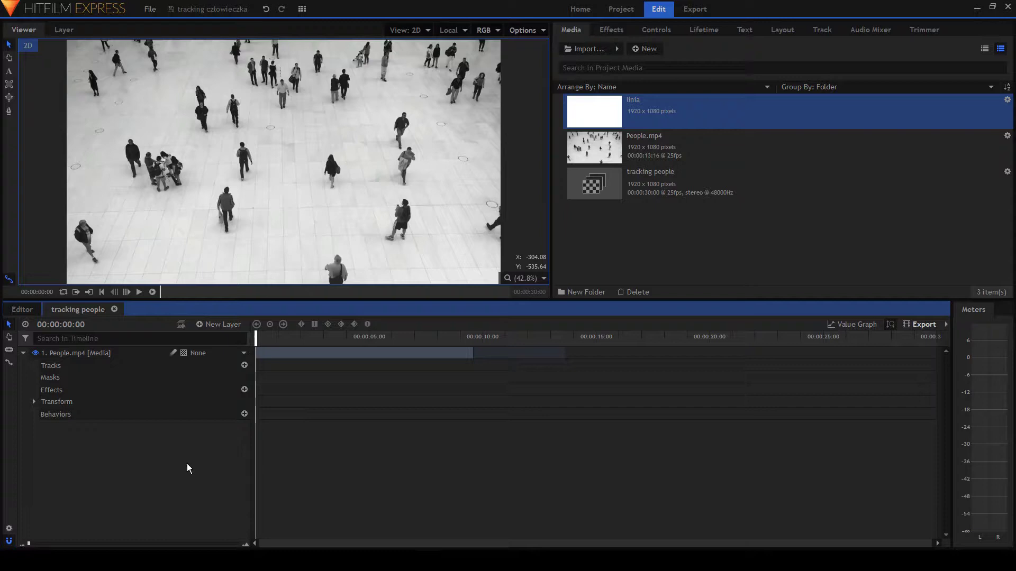
left_click(243, 365)
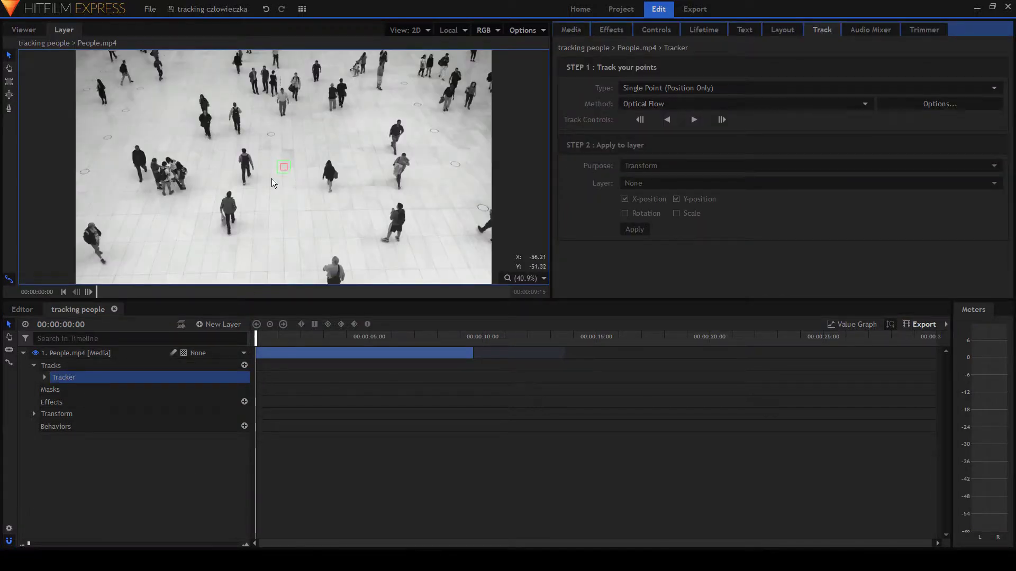
scroll(271, 179, "up", 2)
scroll(271, 179, "up", 1)
left_click_drag(305, 167, 203, 221)
Fit the tracker's boxes to the walking man's head, enlarging the outer search area around it.
scroll(184, 225, "up", 4)
left_click_drag(164, 174, 173, 181)
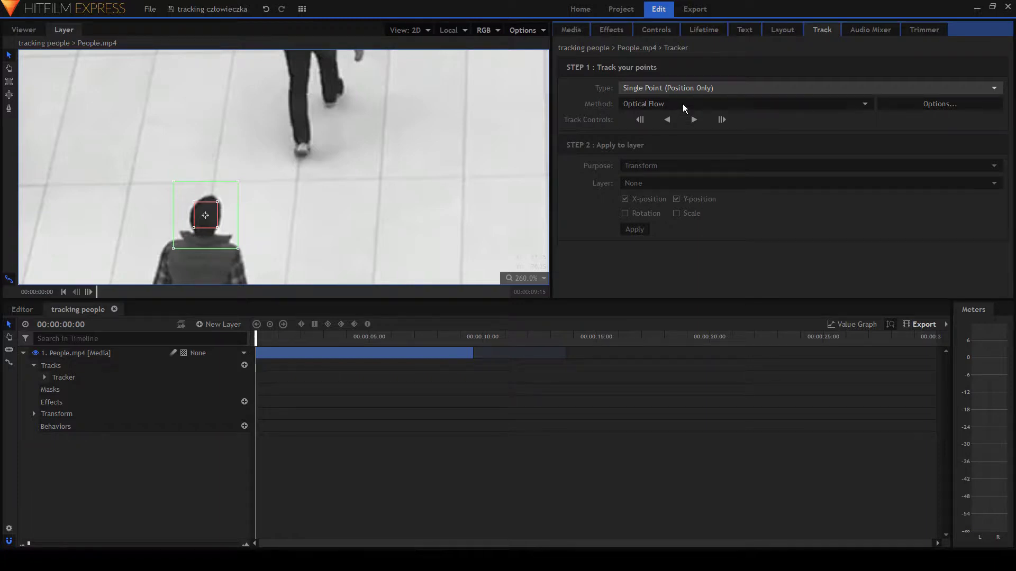
left_click_drag(284, 250, 373, 194)
left_click_drag(282, 145, 264, 127)
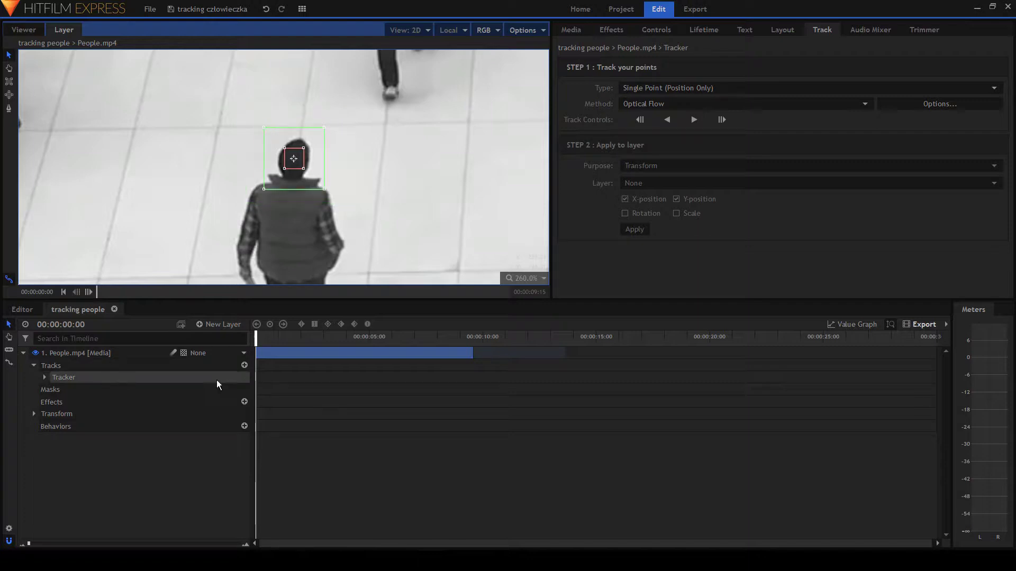
Track the man's head forward through the clip using the Optical Flow method.
left_click(248, 349)
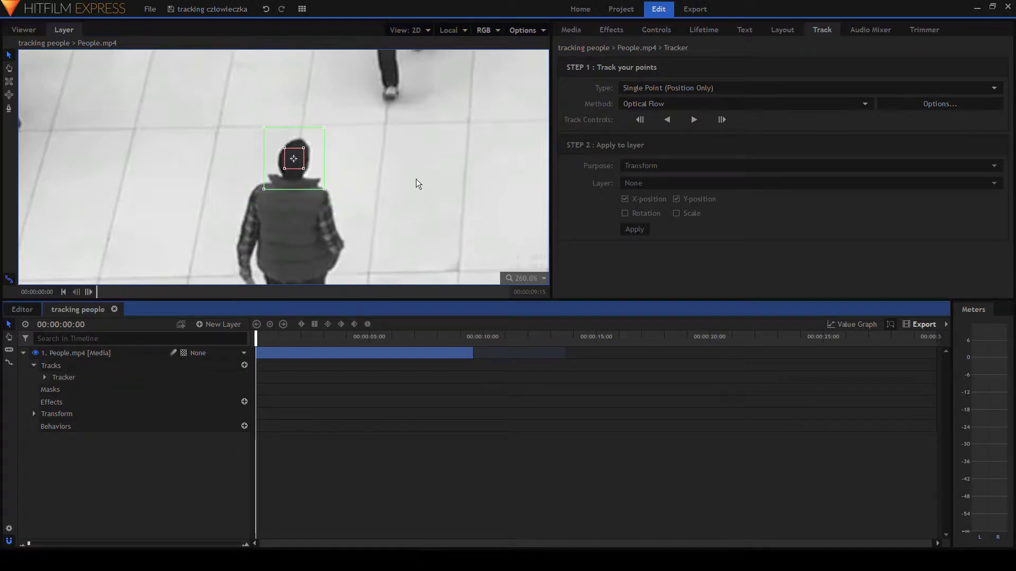
scroll(385, 172, "down", 5)
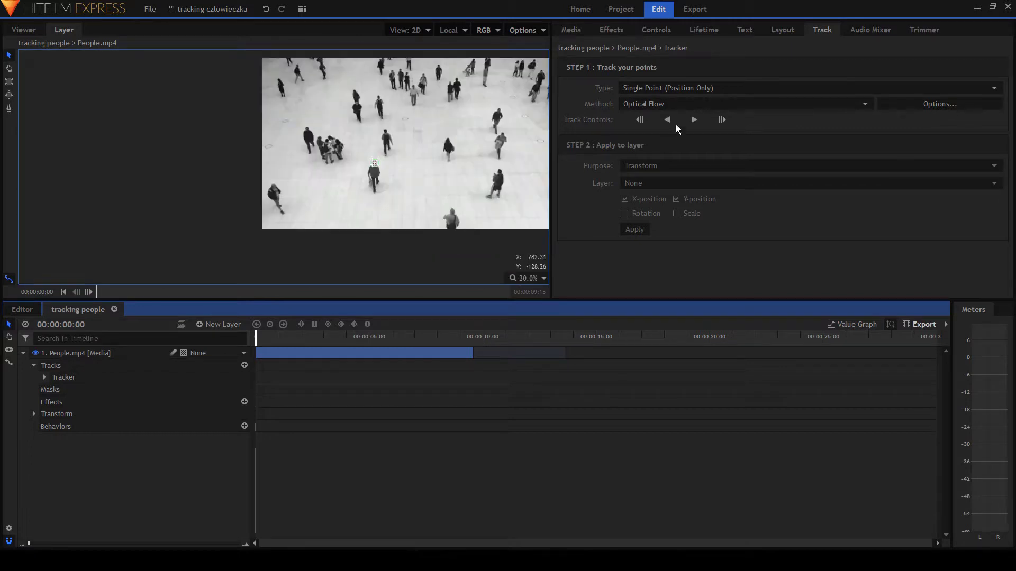
left_click(695, 121)
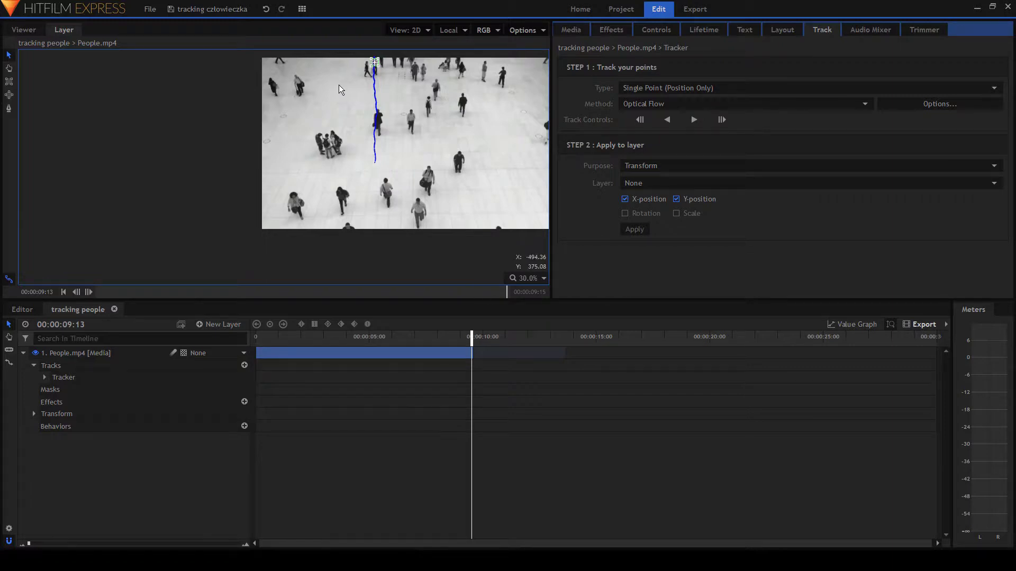
Trim the end of the People.mp4 layer to 00:00:09:13 and place the playhead at 00:00:09:10.
scroll(390, 68, "up", 3)
scroll(390, 69, "up", 2)
left_click_drag(464, 145, 422, 132)
left_click(472, 354)
mouse_move(466, 337)
left_mouse_down()
mouse_move(462, 348)
mouse_move(479, 350)
mouse_move(468, 352)
left_mouse_up()
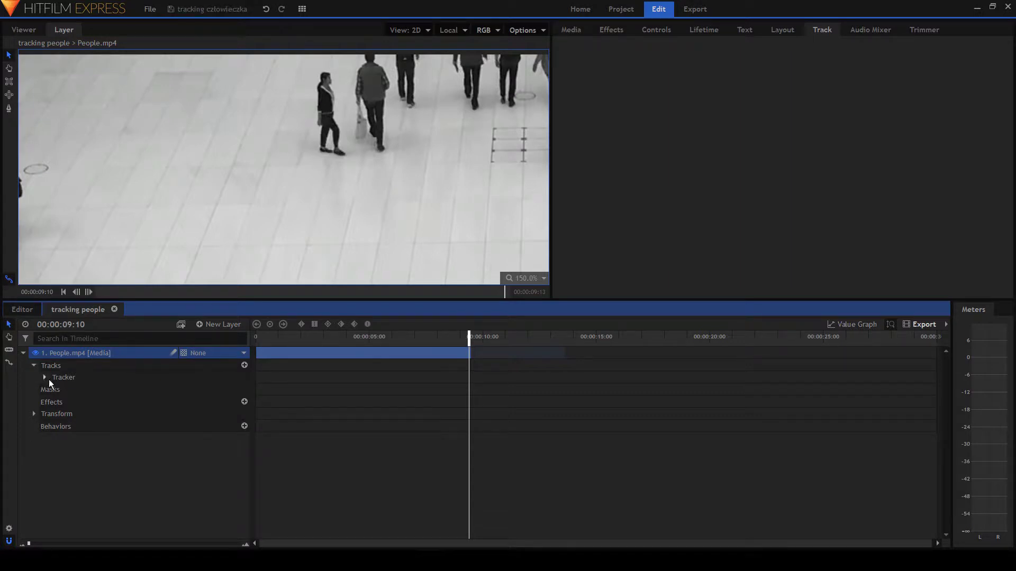
Examine the tracker's point and motion path near the end of the clip, up close and across the whole frame.
left_click(104, 379)
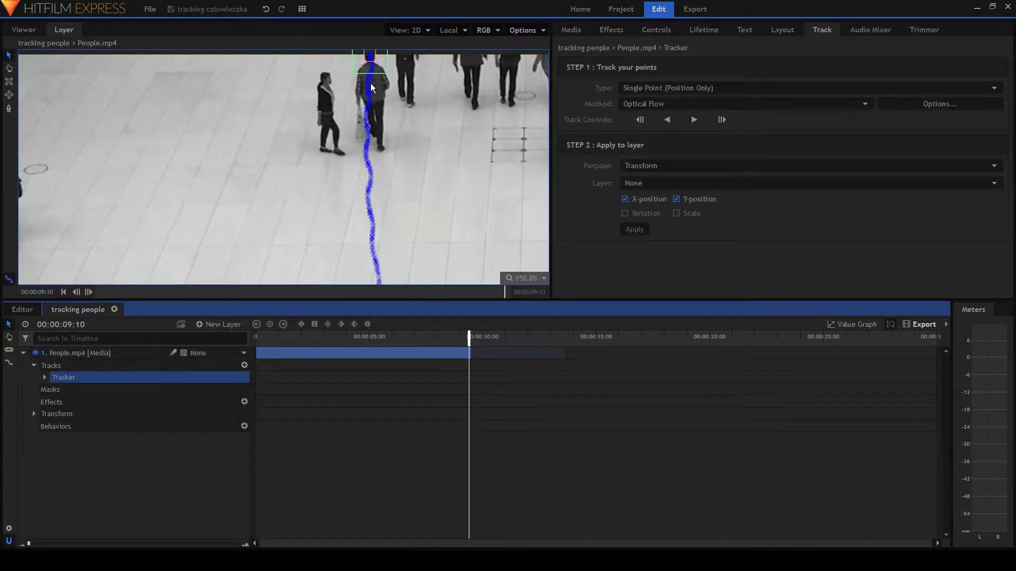
scroll(374, 86, "up", 5)
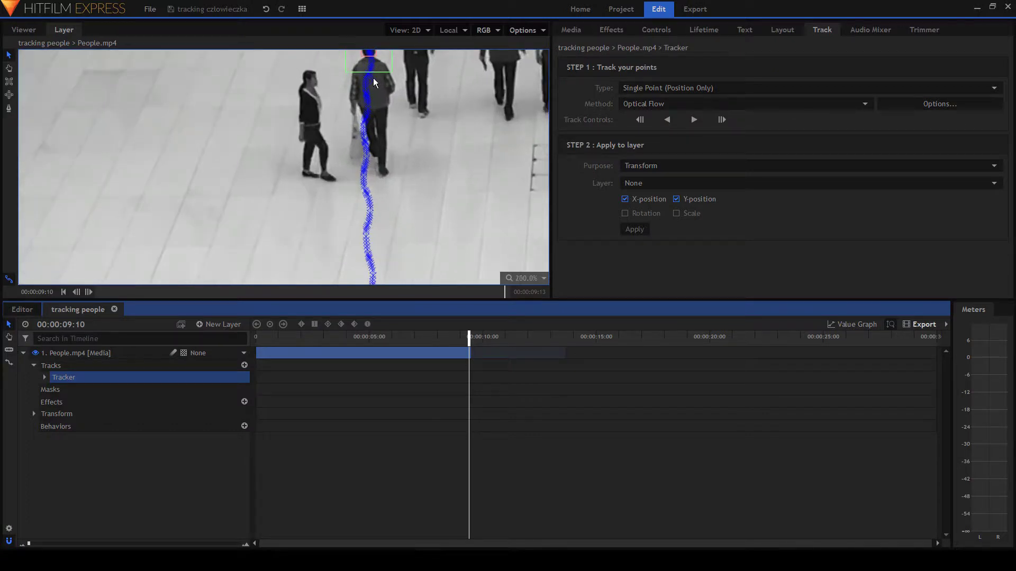
left_click_drag(416, 97, 365, 56)
scroll(378, 178, "down", 2)
scroll(365, 56, "down", 1)
scroll(367, 60, "down", 4)
scroll(279, 59, "up", 2)
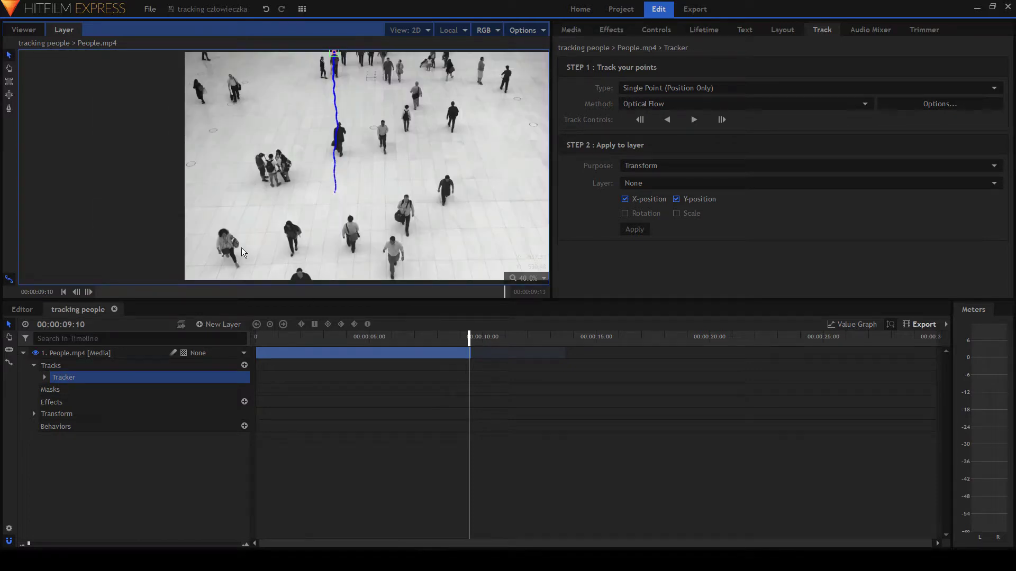
Create a plane layer named linia and draw a closed mask on it shaped like a thin line with one bend.
left_click(33, 364)
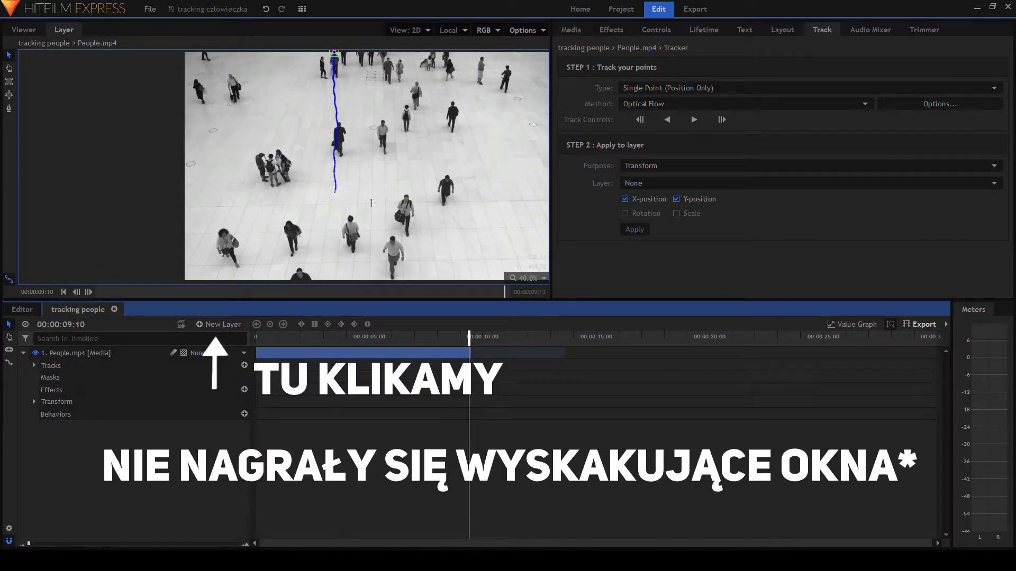
key("Return")
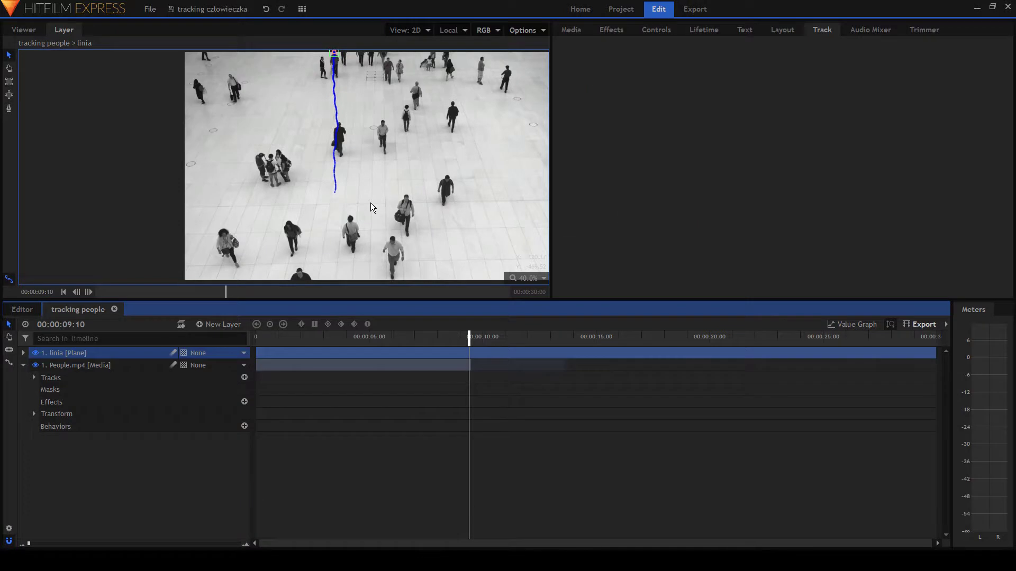
left_click(9, 108)
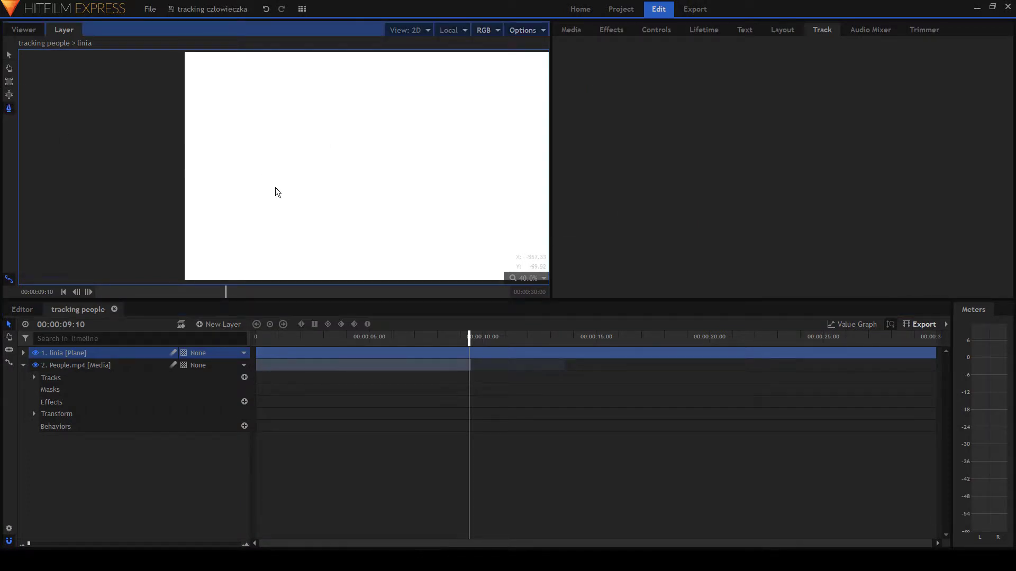
left_click(283, 198)
left_click(310, 172)
left_click(371, 172)
left_click(311, 177)
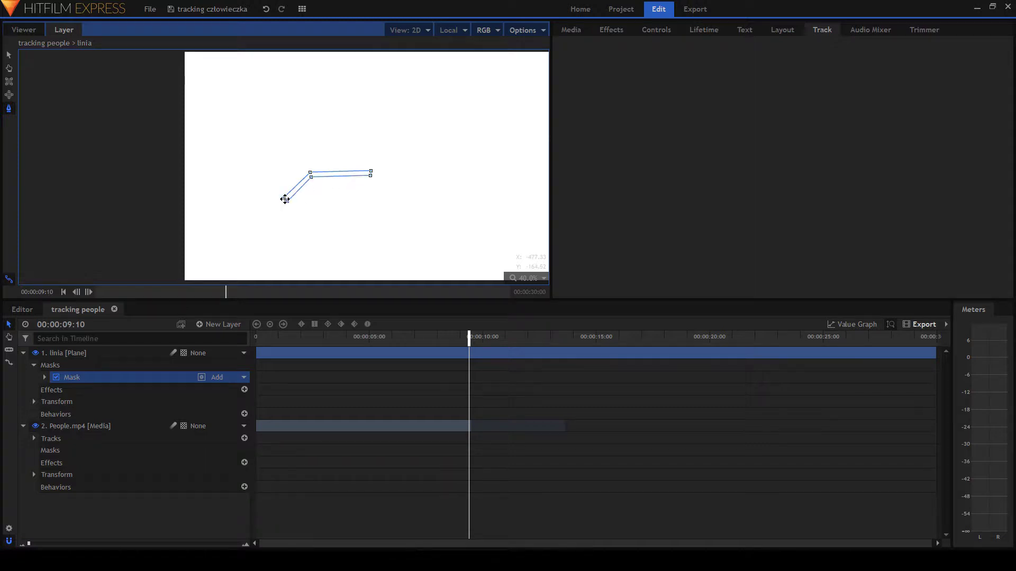
left_click(283, 199)
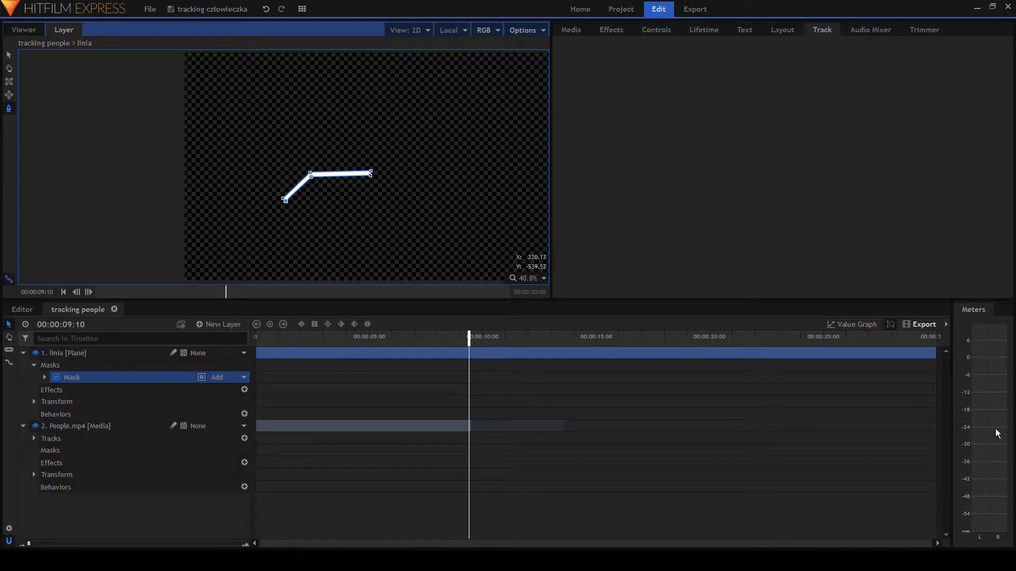
Adjust the lower mask points at the bend and both ends so the line has an even, thinner width.
scroll(297, 191, "up", 3)
scroll(347, 196, "down", 1)
scroll(341, 172, "up", 1)
left_click_drag(339, 164, 340, 156)
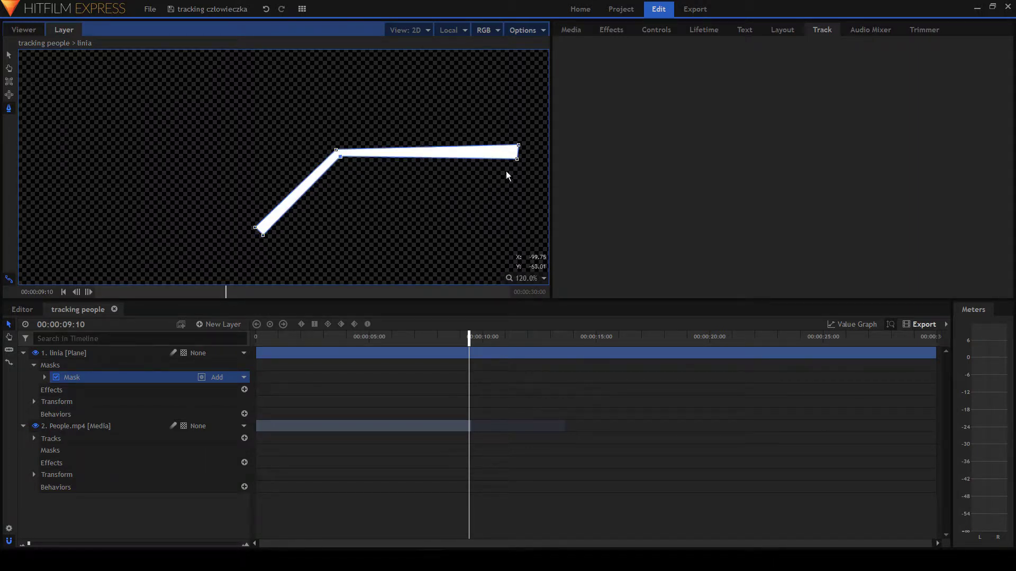
left_click_drag(519, 161, 517, 153)
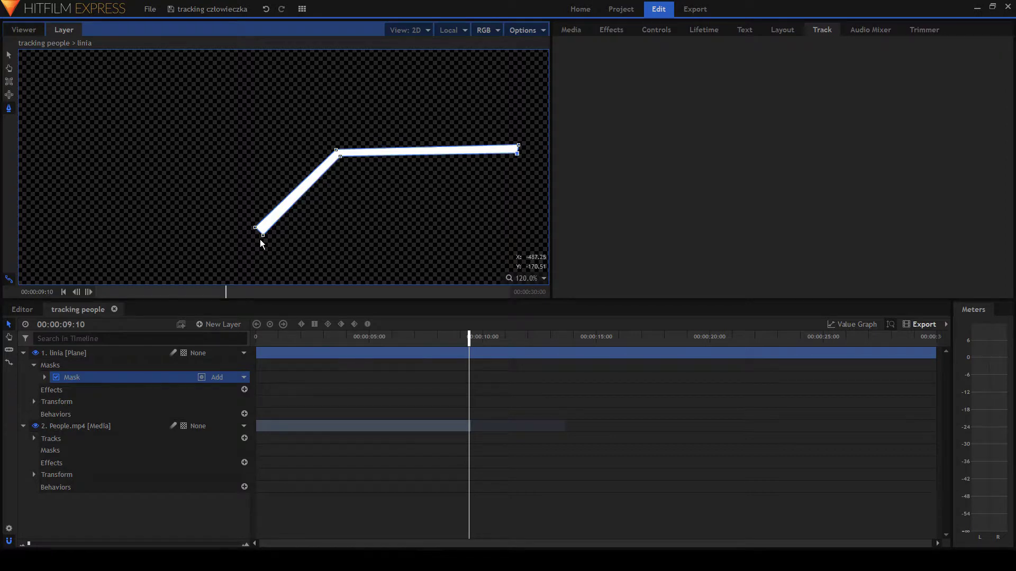
left_click_drag(260, 235, 261, 231)
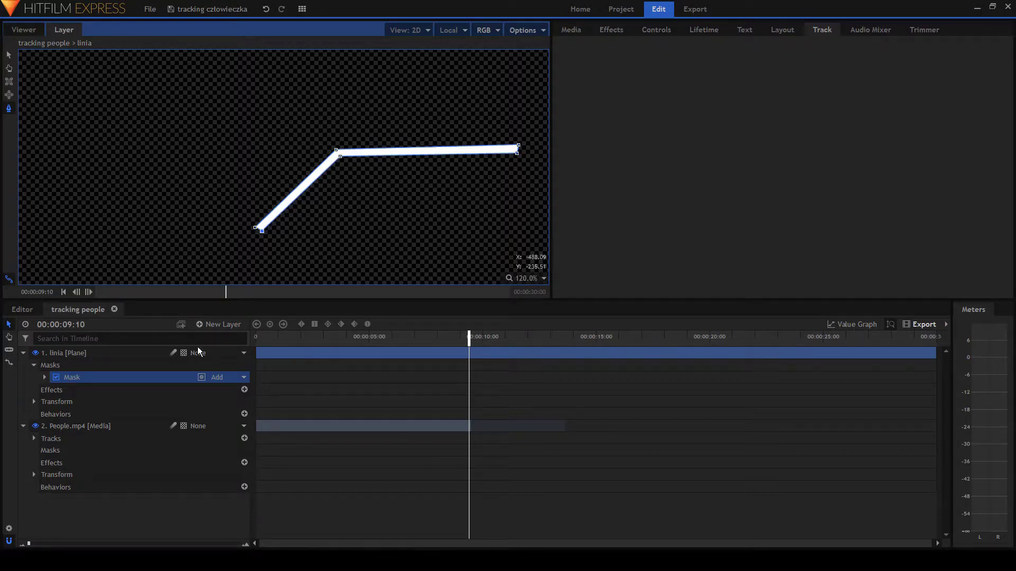
Save the project from the composition view and collapse the linia layer's properties.
left_click(24, 30)
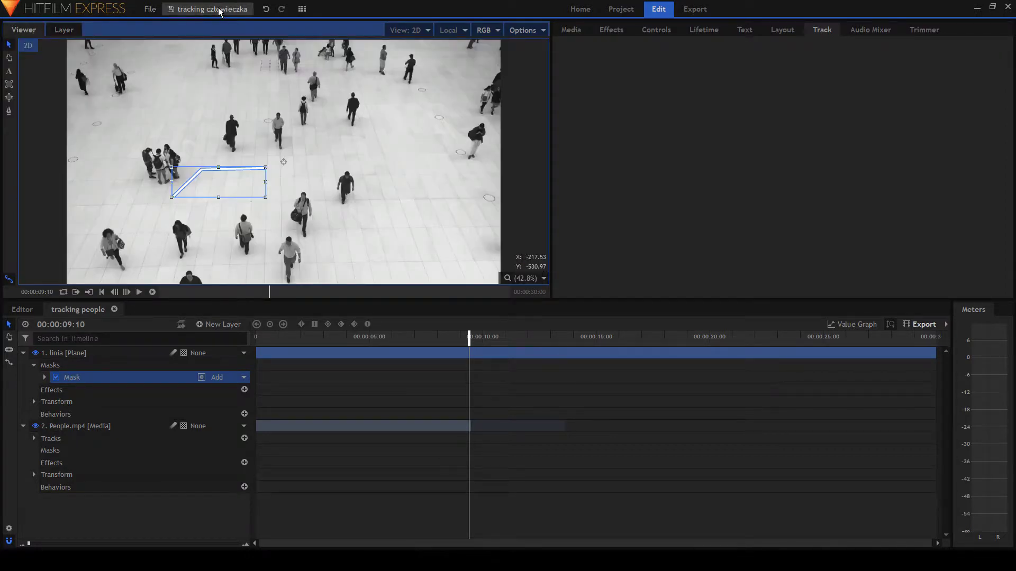
left_click(36, 367)
left_click(23, 352)
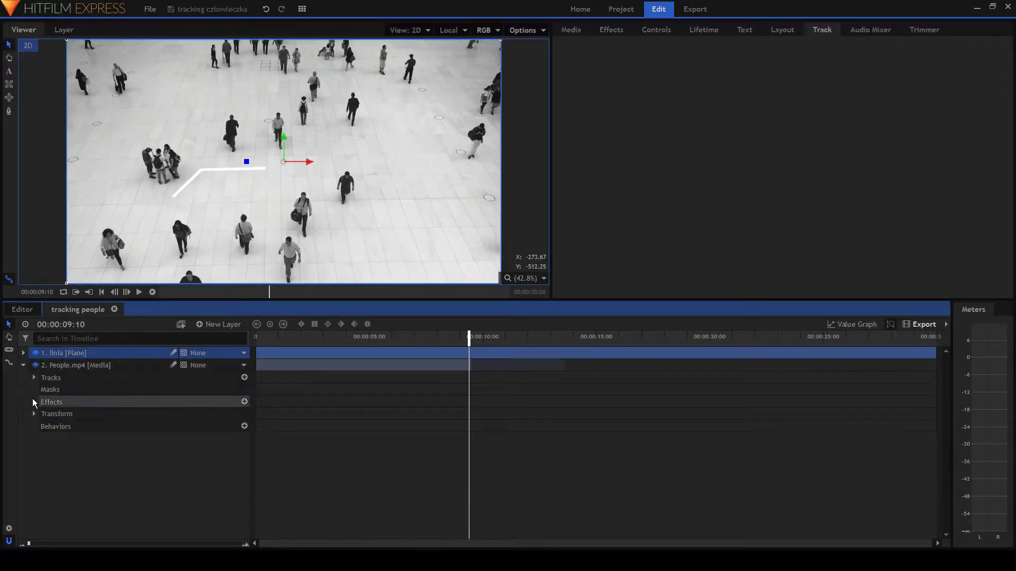
Reopen the People.mp4 tracker and apply its X and Y position to the linia layer with the Transform purpose.
left_click(64, 377)
double_click(63, 376)
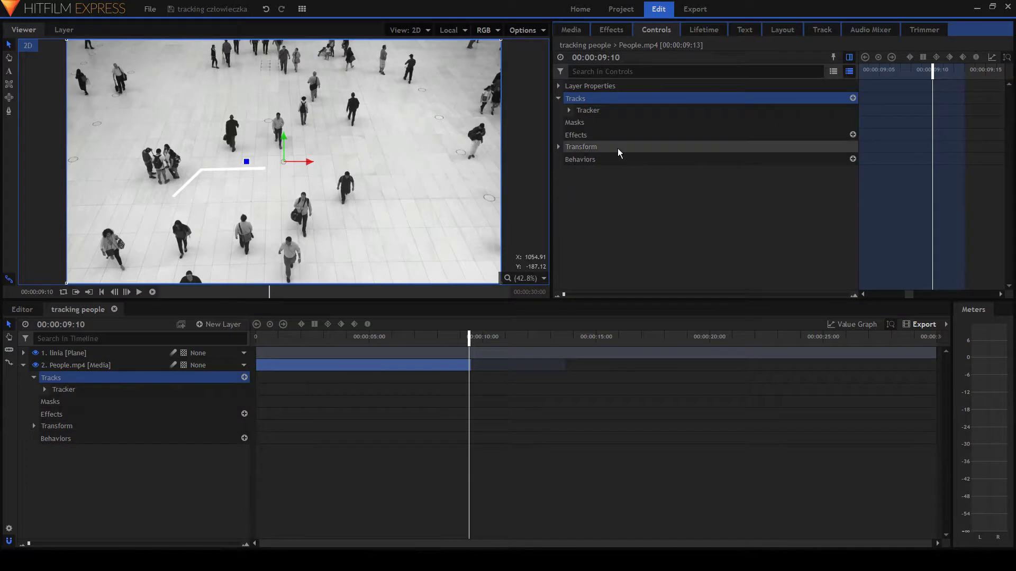
double_click(617, 111)
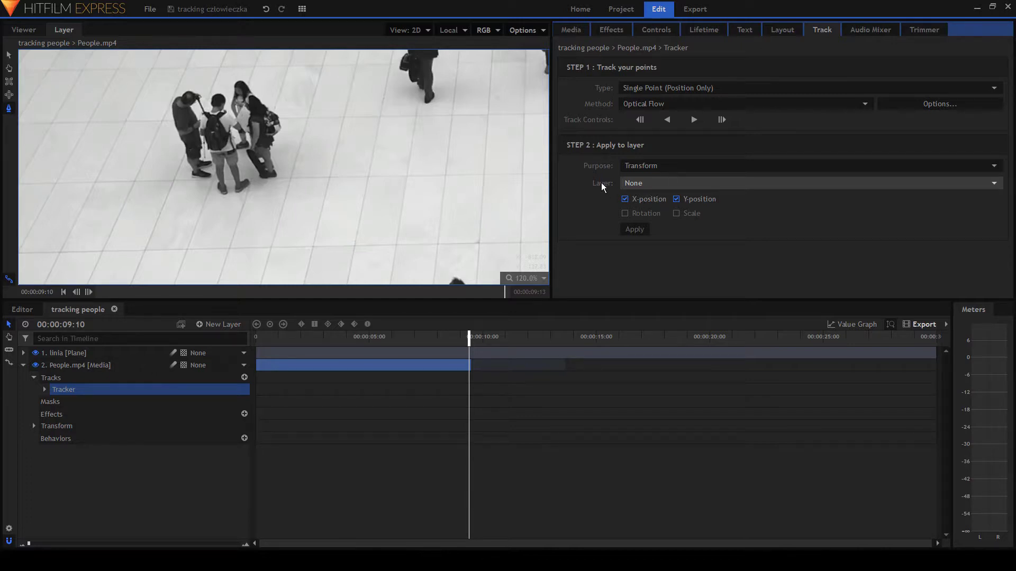
left_click(647, 207)
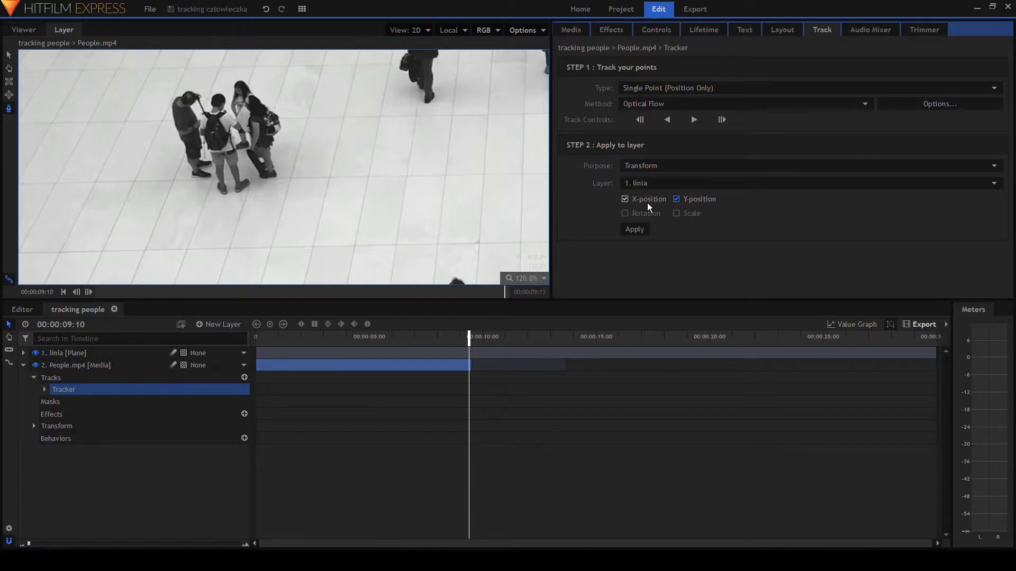
left_click(637, 229)
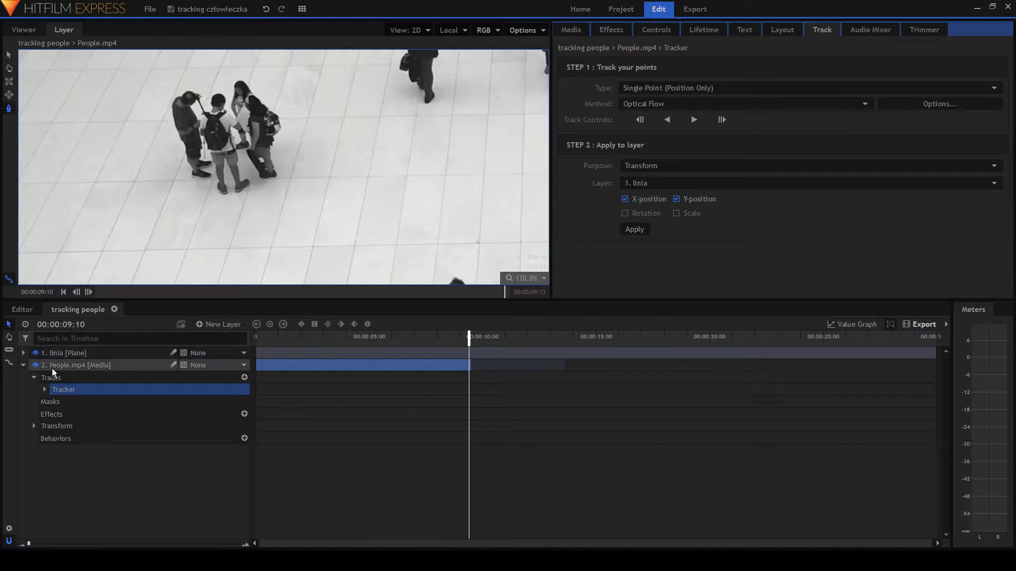
Check the linia layer's position keyframes and view the line in the composition.
left_click(24, 353)
left_click(34, 389)
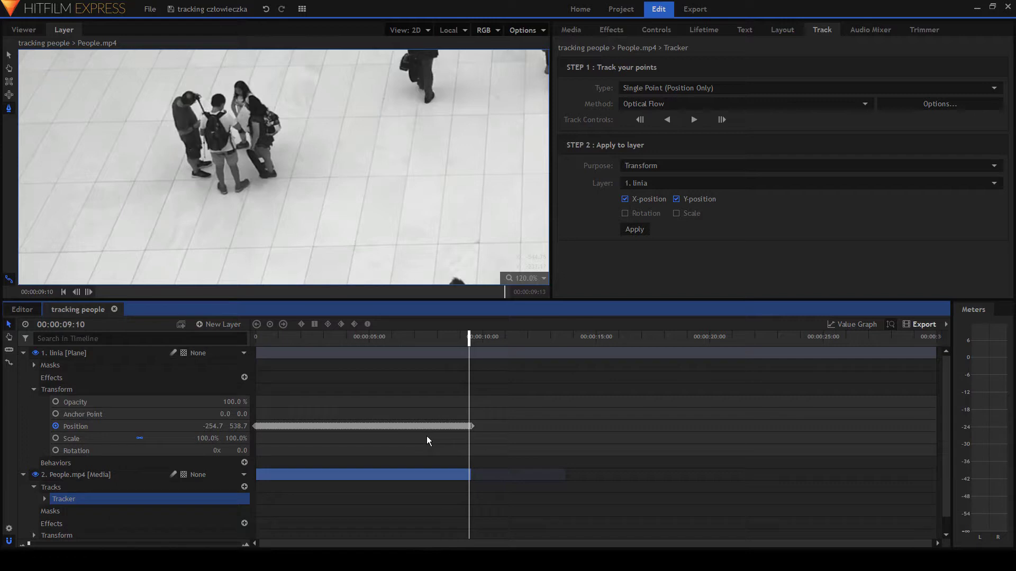
left_click(34, 390)
left_click(24, 354)
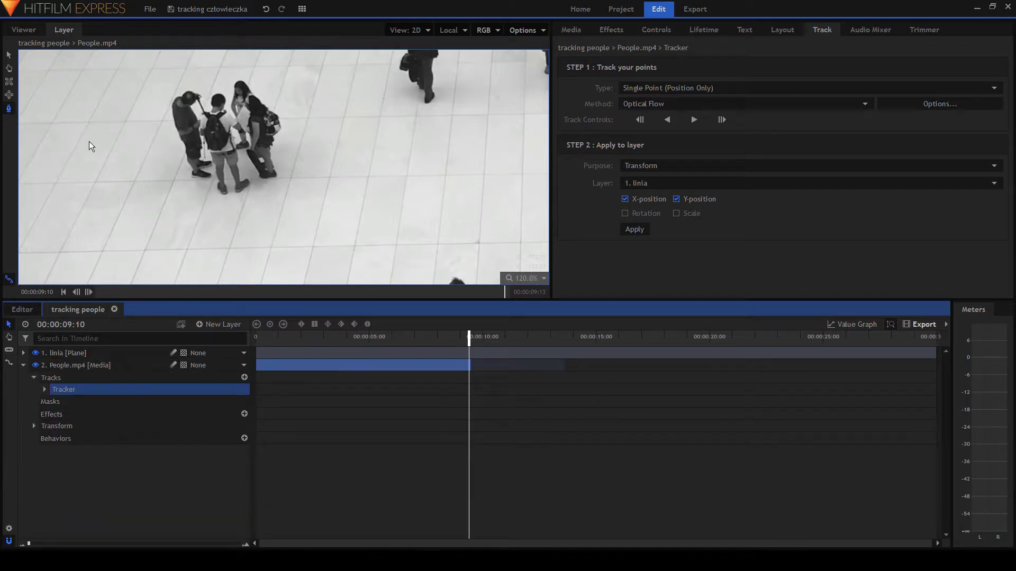
left_click(16, 31)
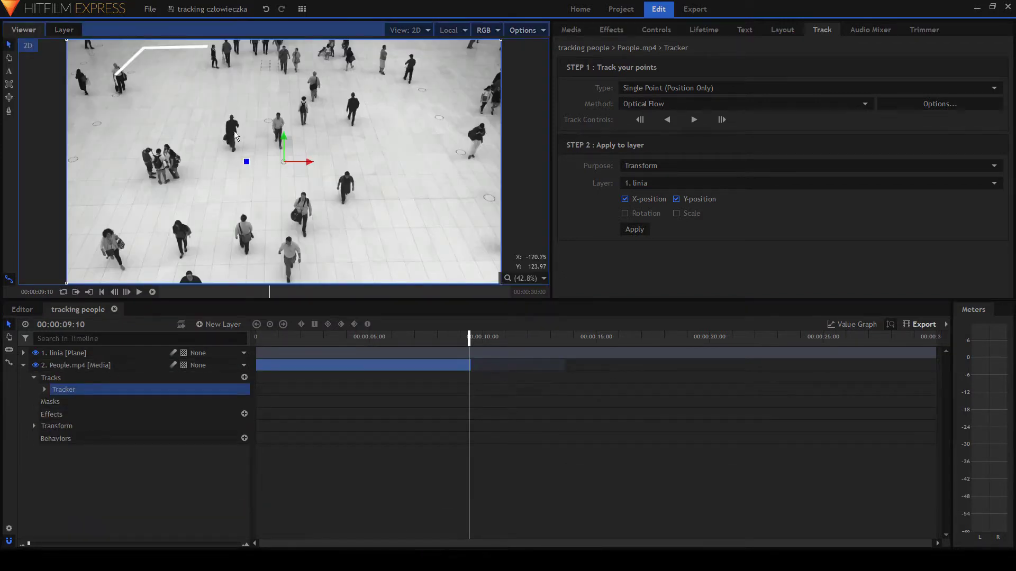
At the first frame, set the linia layer's anchor point to -512.0, -177.0 to bring the line to the man's head, and save the project.
left_click(34, 377)
left_click(24, 365)
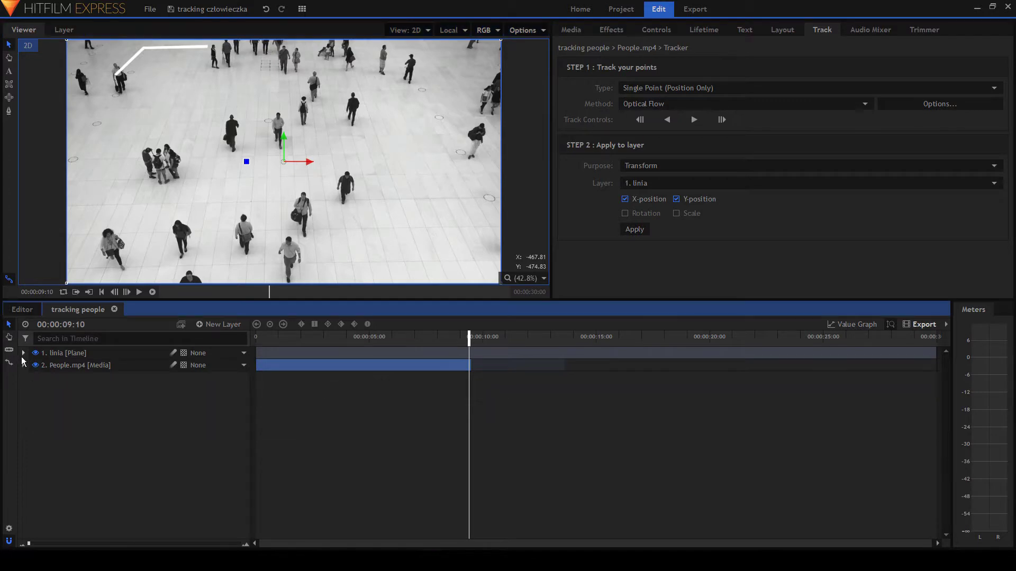
left_click(23, 353)
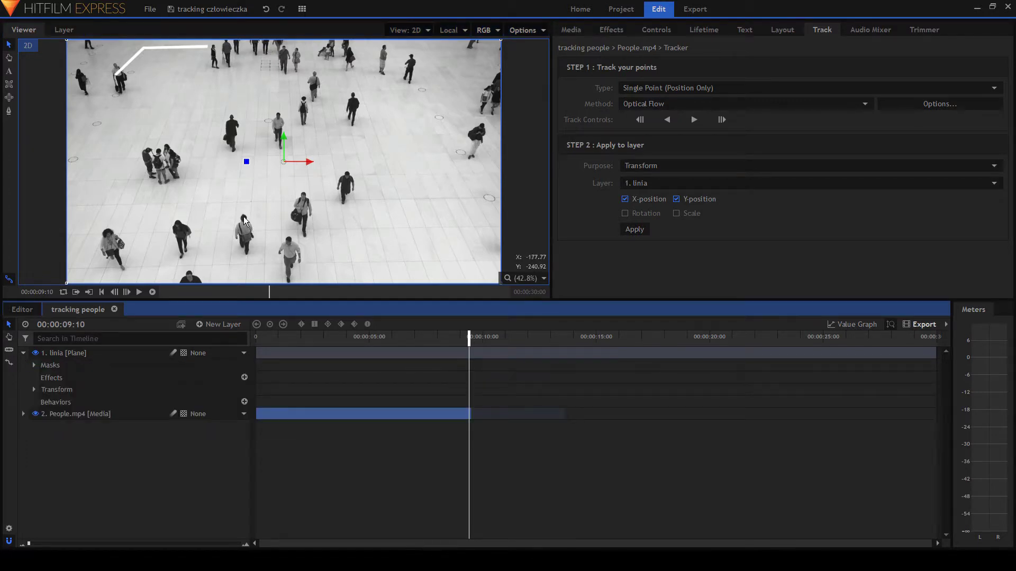
left_click_drag(373, 336, 132, 351)
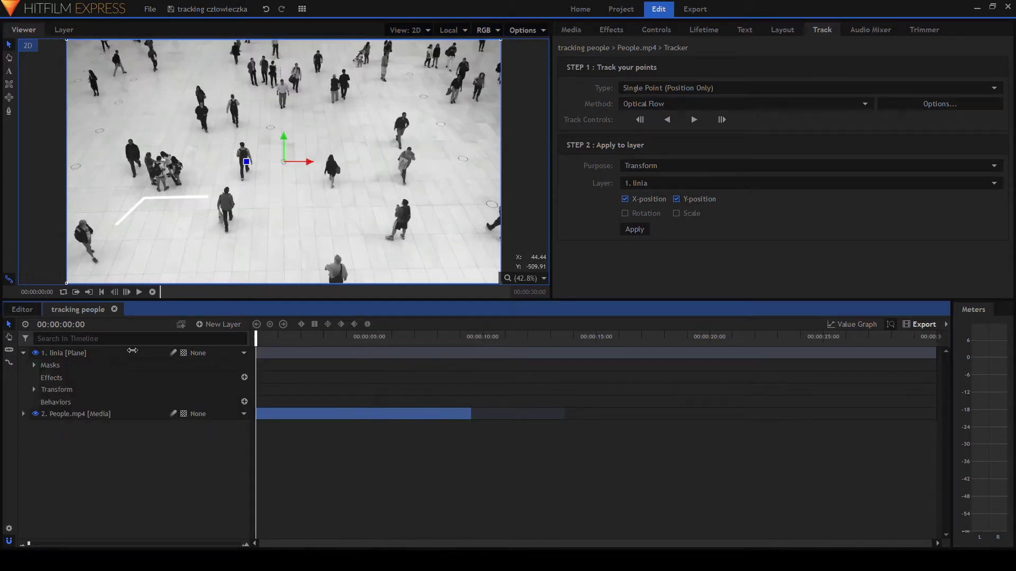
left_click(34, 389)
mouse_move(221, 414)
left_mouse_down()
mouse_move(0, 414)
mouse_move(243, 414)
mouse_move(217, 414)
mouse_move(231, 415)
left_mouse_up()
scroll(159, 184, "up", 4)
scroll(439, 152, "up", 3)
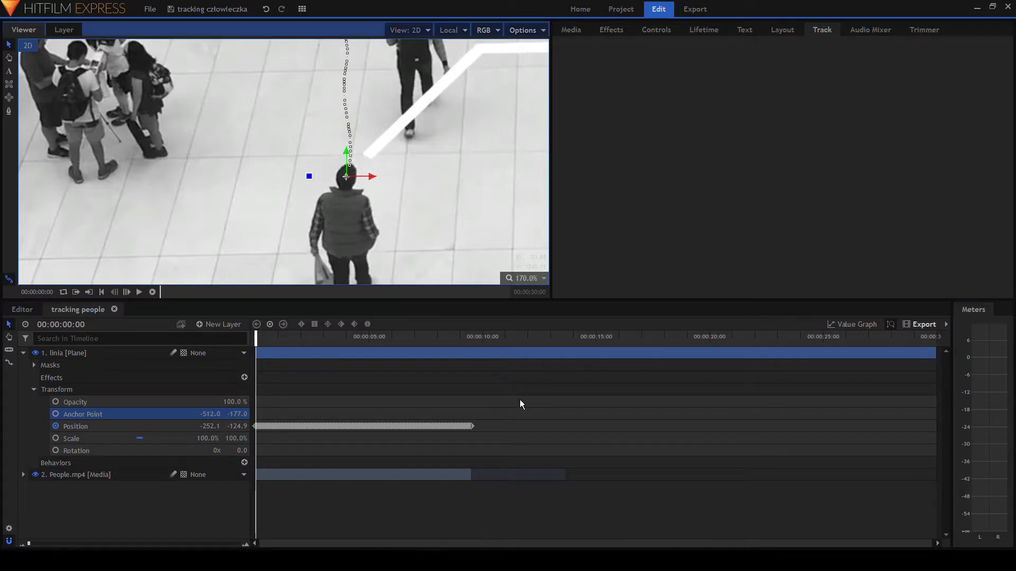
left_click(222, 9)
left_click(199, 503)
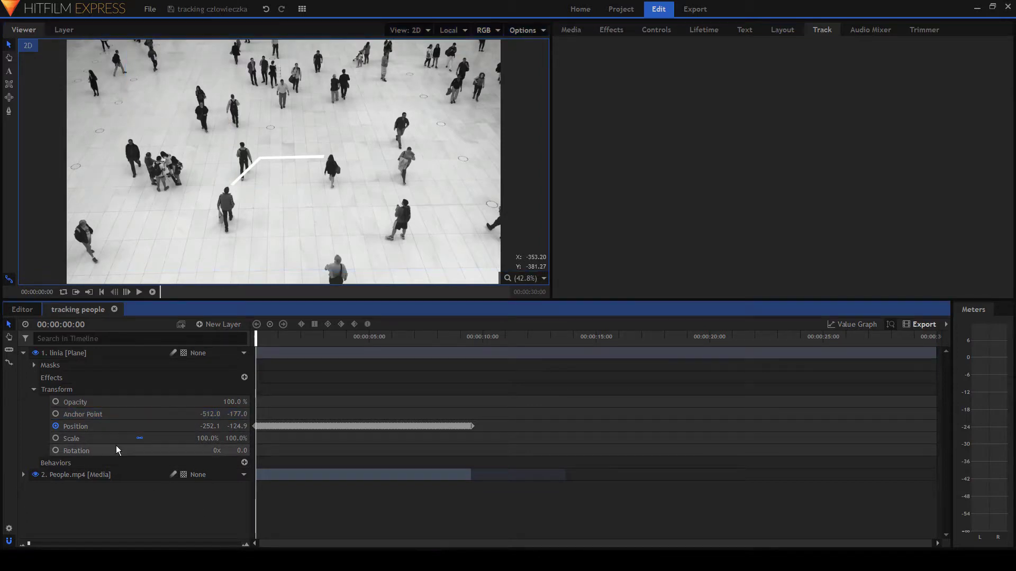
Collapse the linia layer and play the composition from the start to check that the line follows the man.
left_click(34, 390)
left_click(23, 352)
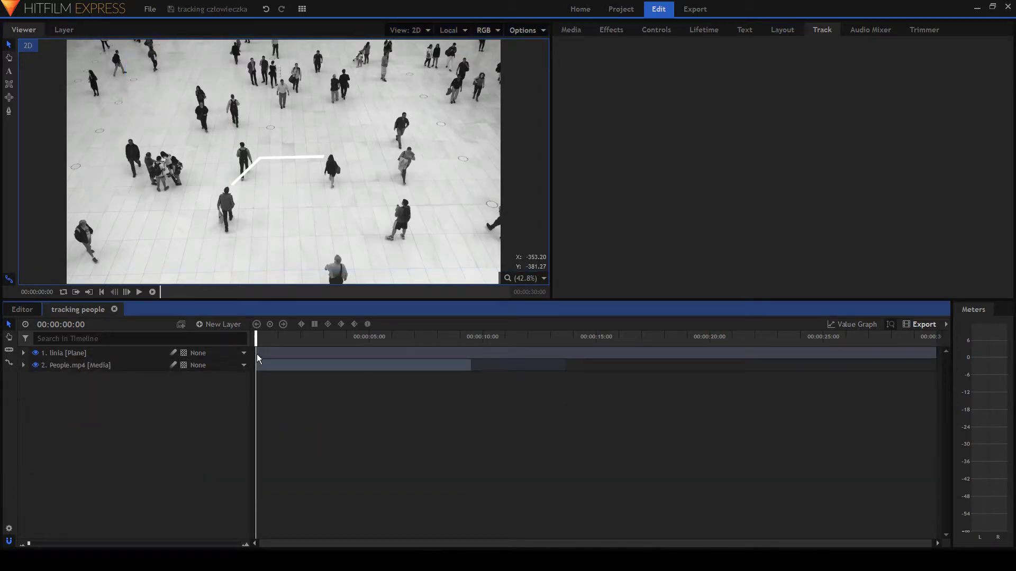
key("space")
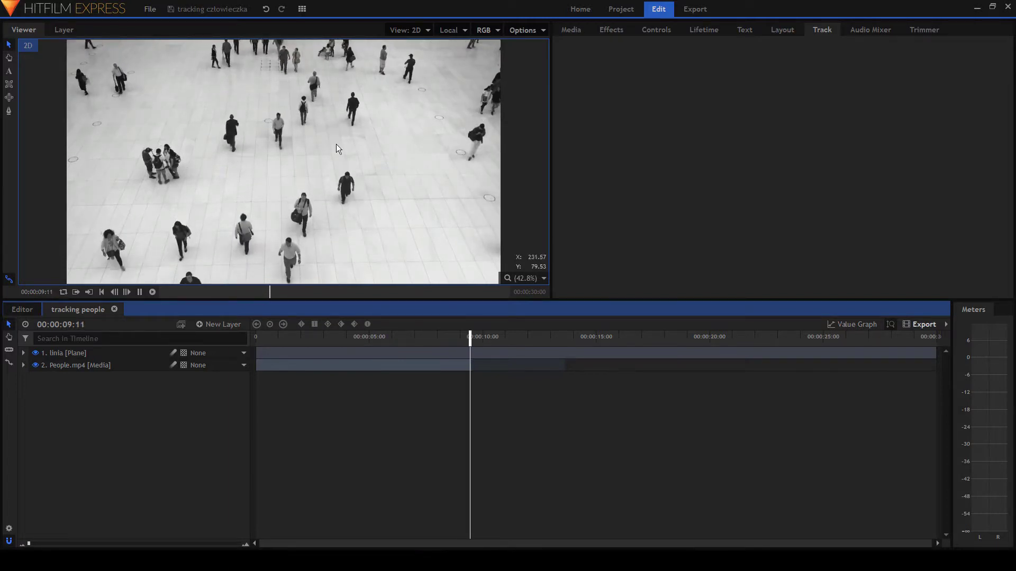
Cut the linia layer where the People.mp4 clip ends, delete the excess part, and return to the first frame.
key("space")
key("c")
left_click(471, 355)
key("v")
left_click(479, 361)
key("Delete")
left_click_drag(474, 342, 256, 346)
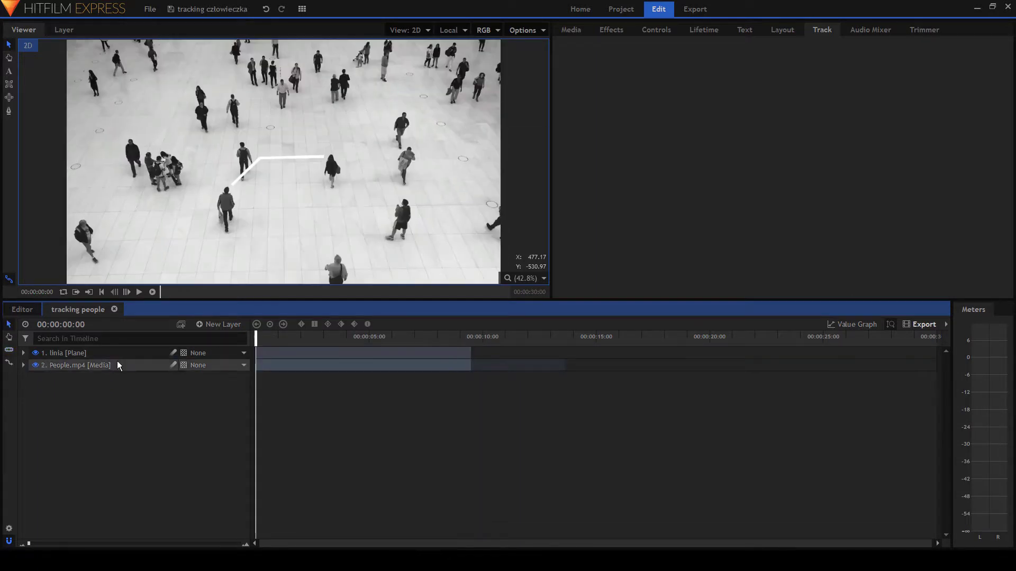
Draw a text box over the callout line and enter the text CZŁOWIEK.
left_click(9, 71)
left_click_drag(145, 110, 186, 136)
left_click(284, 127)
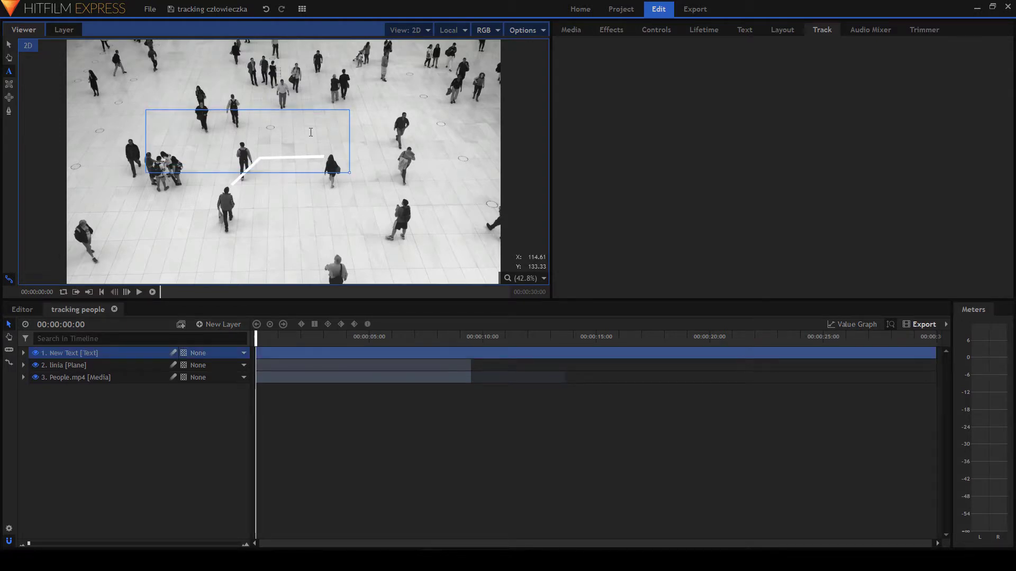
key("BackSpace")
key("BackSpace")
key("BackSpace")
Format the CZŁOWIEK text in Uni Sans Heavy CAPS at size 67 with centered alignment.
left_click_drag(199, 153, 132, 113)
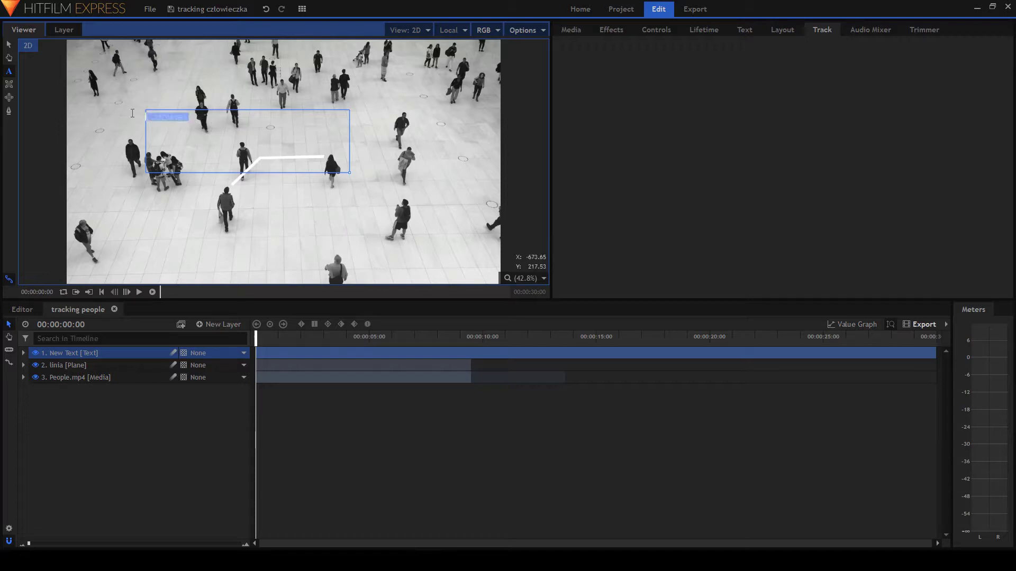
left_click(745, 29)
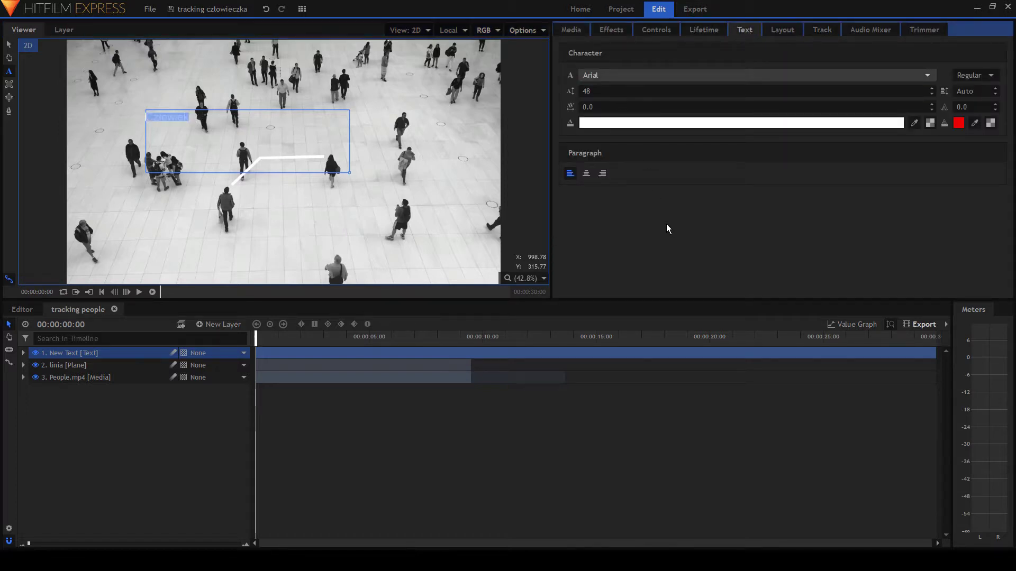
left_click(661, 245)
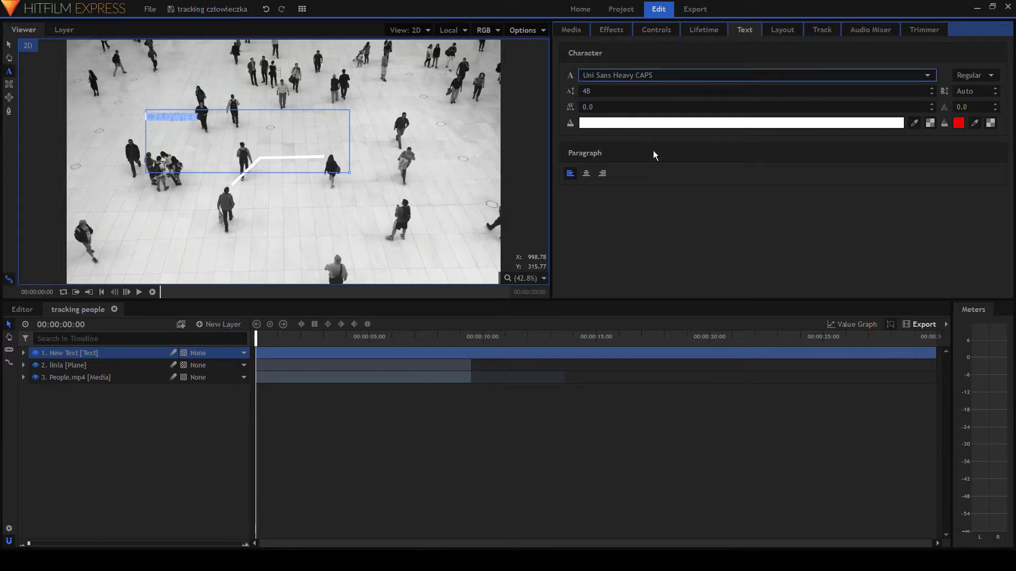
left_click_drag(610, 94, 620, 95)
left_click(586, 173)
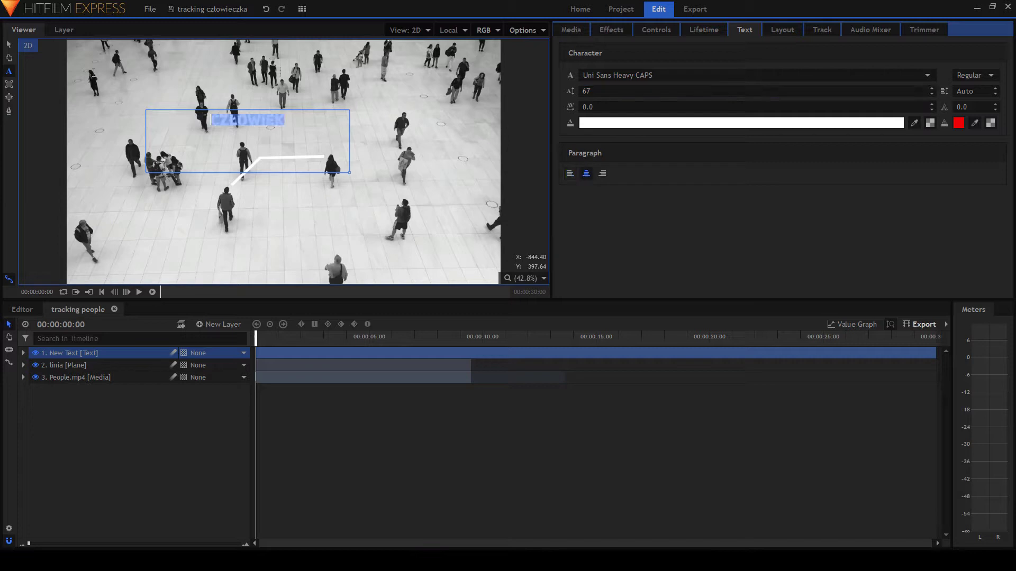
Fit the CZŁOWIEK text just above the horizontal part of the line, with size 59 and a rotation of -0.8.
left_click(8, 45)
left_click_drag(236, 140, 281, 167)
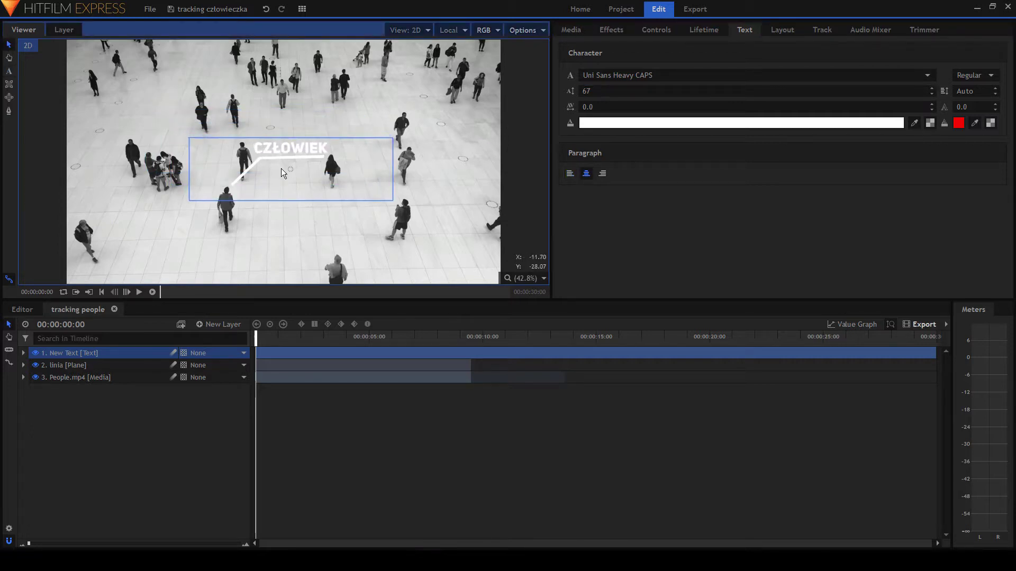
left_click(9, 71)
left_click_drag(643, 91, 635, 91)
left_click(13, 46)
left_click(163, 464)
left_click(280, 153)
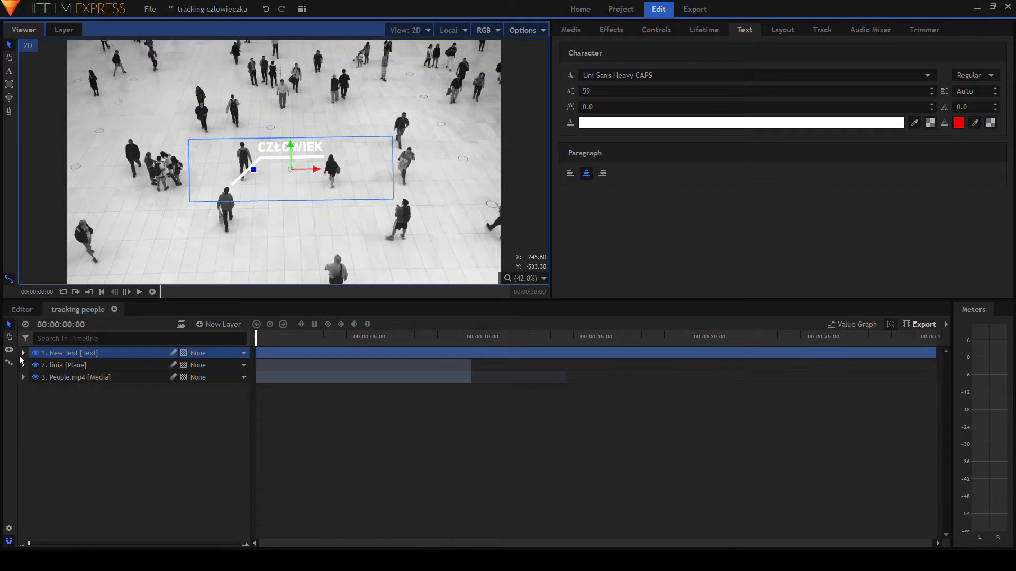
Rename the new text layer as człowiek.
double_click(55, 352)
type("człowiek")
key("Return")
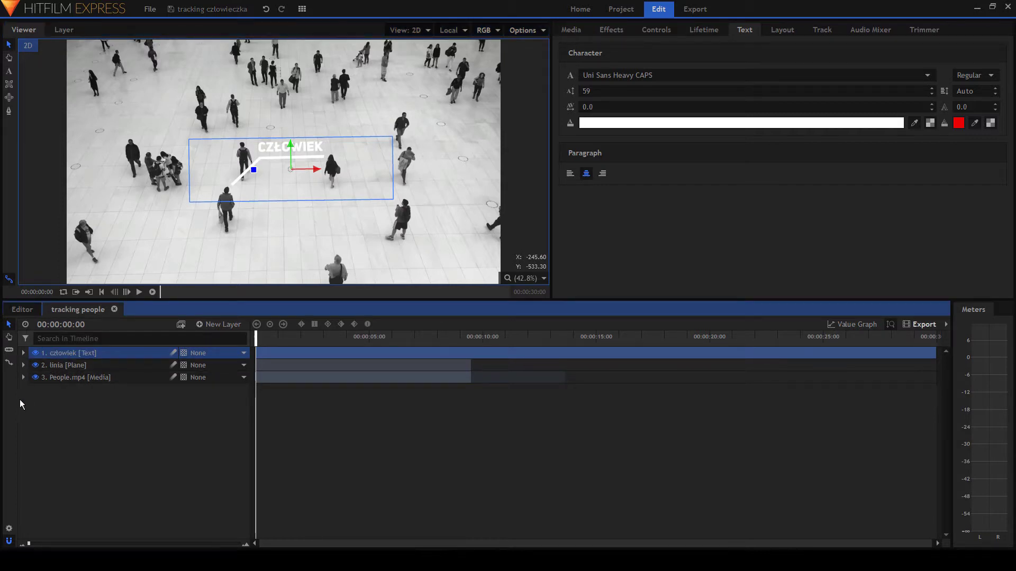
Open the People.mp4 tracker, try to apply its X and Y position to the człowiek layer, and check that layer's transform properties.
left_click(23, 377)
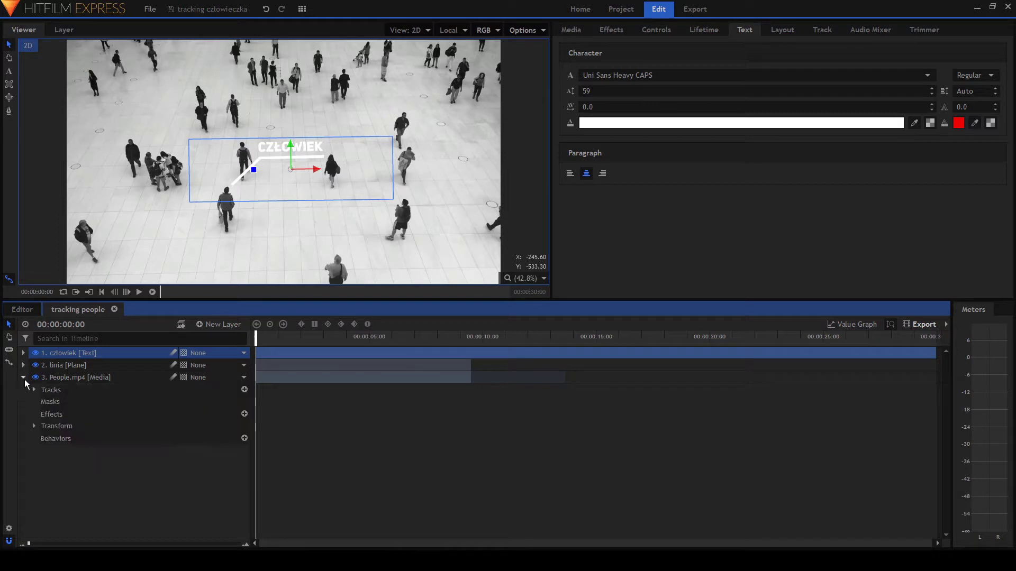
left_click(53, 392)
double_click(611, 122)
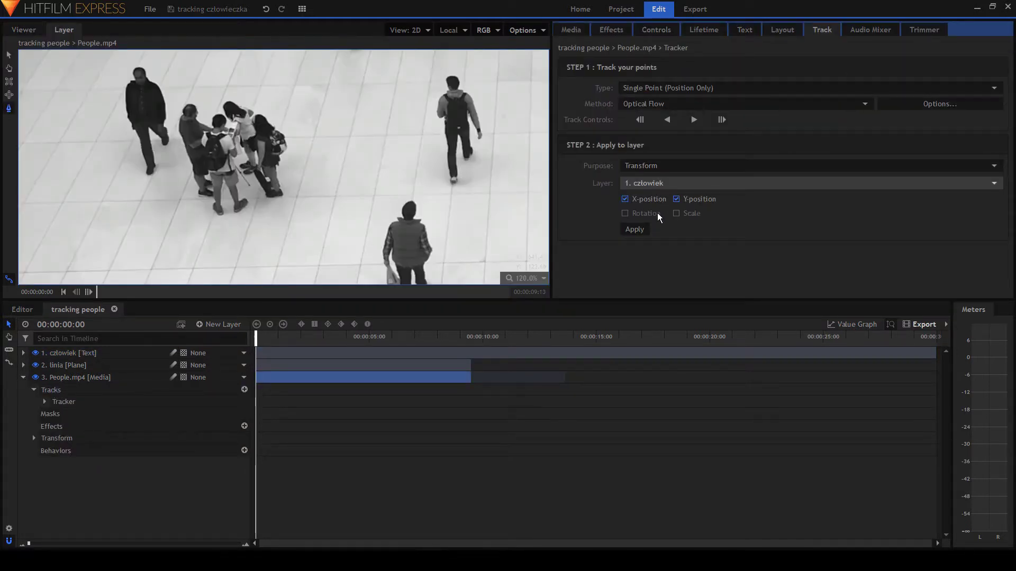
left_click(635, 230)
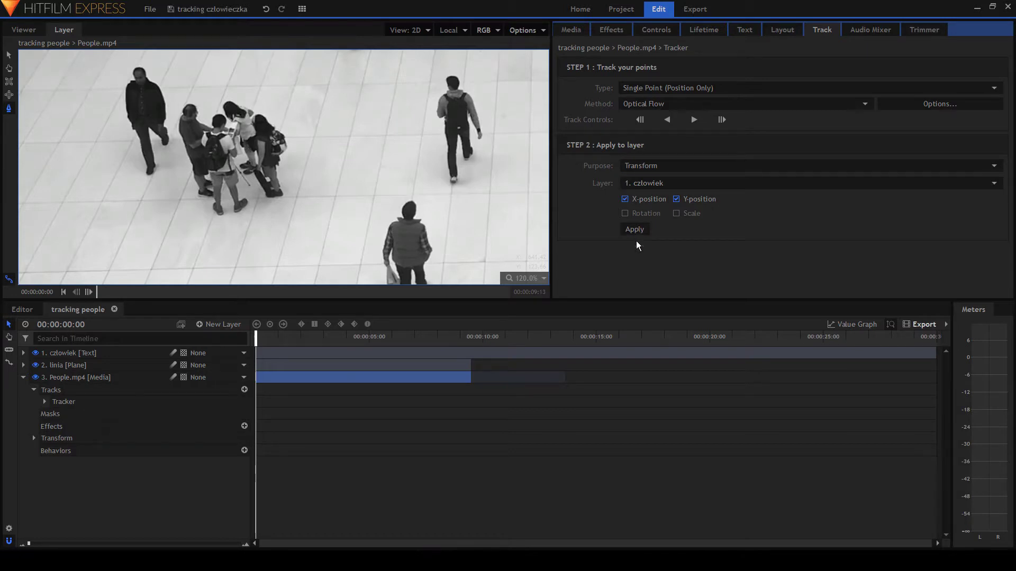
left_click(23, 353)
left_click(34, 366)
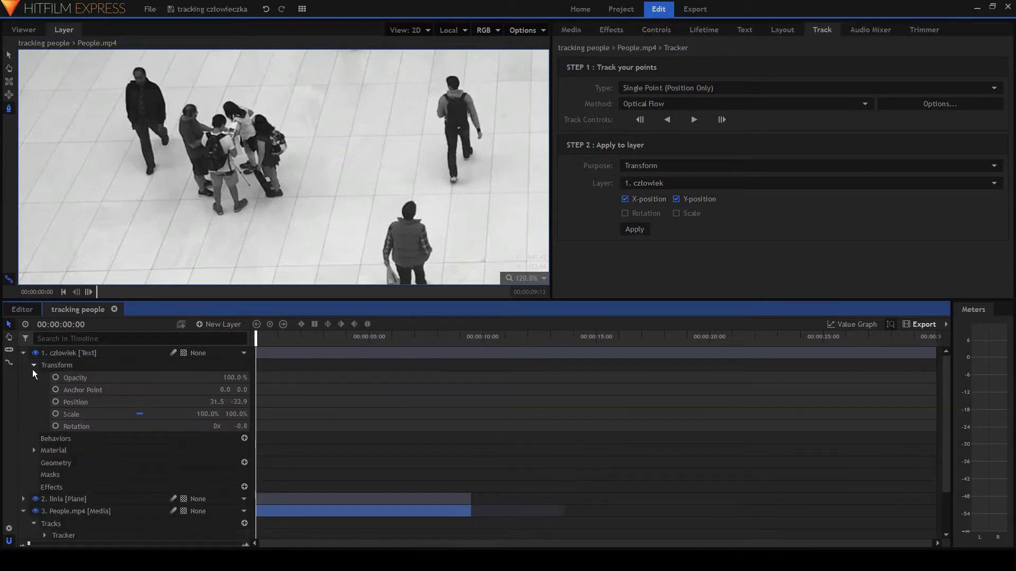
left_click(34, 366)
Try again to apply the tracker to the człowiek layer, recheck its transform properties, and collapse the layers.
left_click(634, 229)
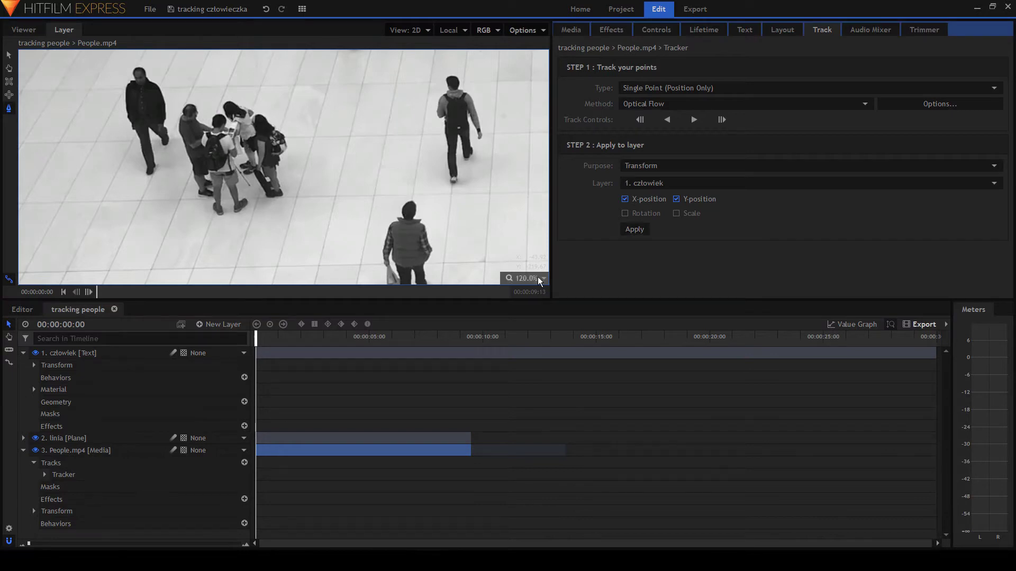
left_click(34, 365)
left_click(34, 366)
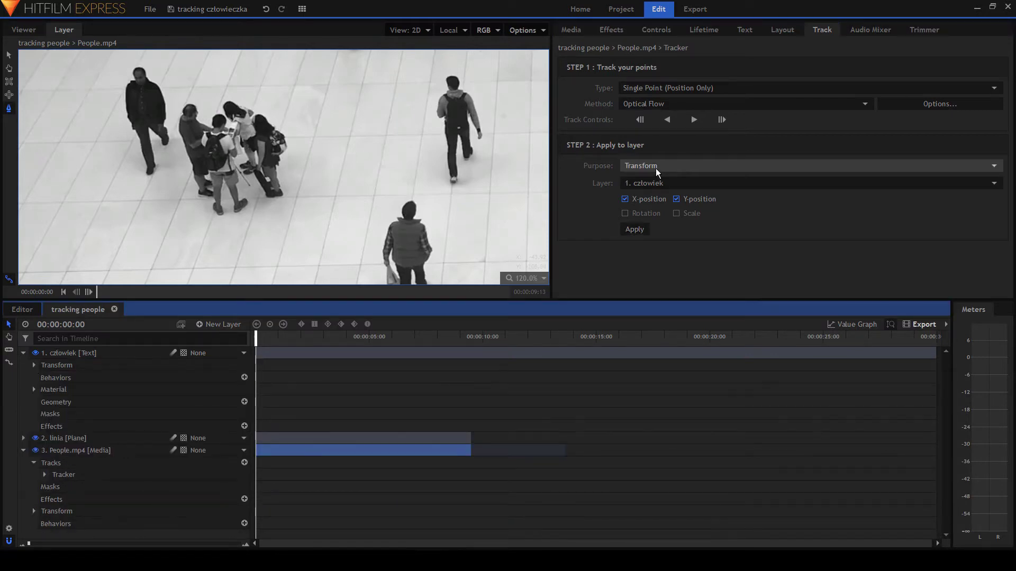
left_click(656, 188)
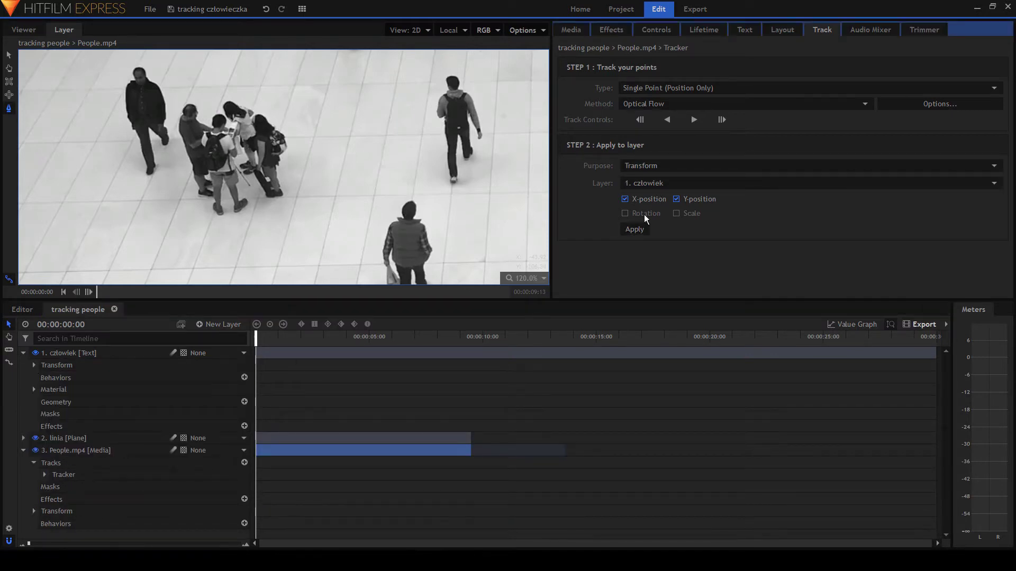
left_click(35, 366)
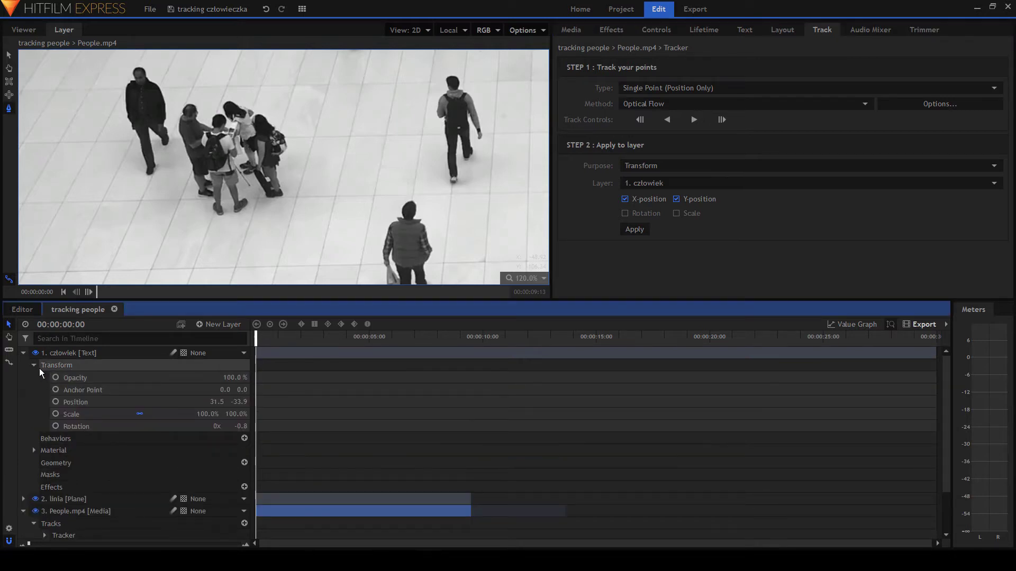
left_click(34, 365)
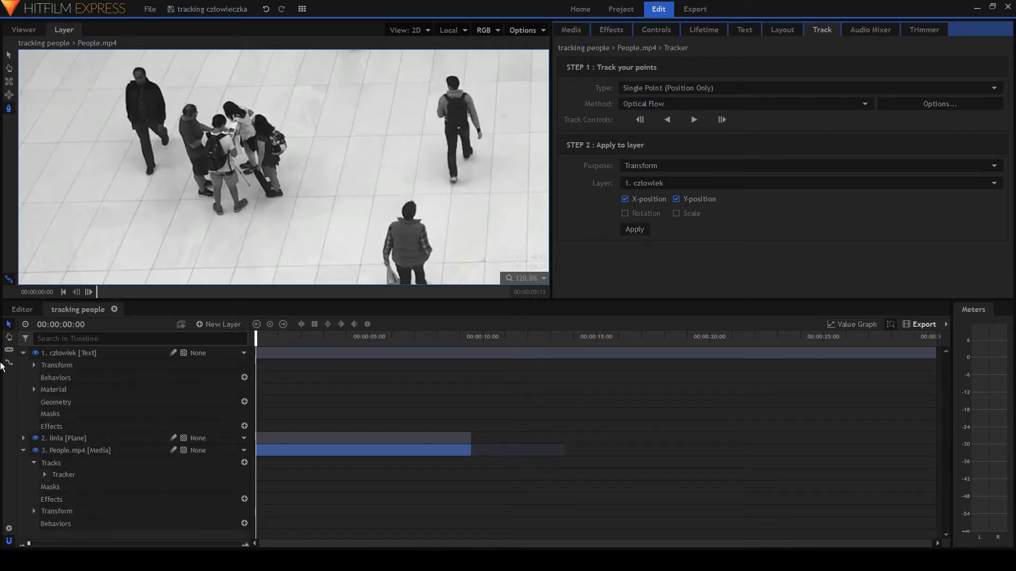
left_click(34, 365)
left_click(34, 366)
left_click(24, 353)
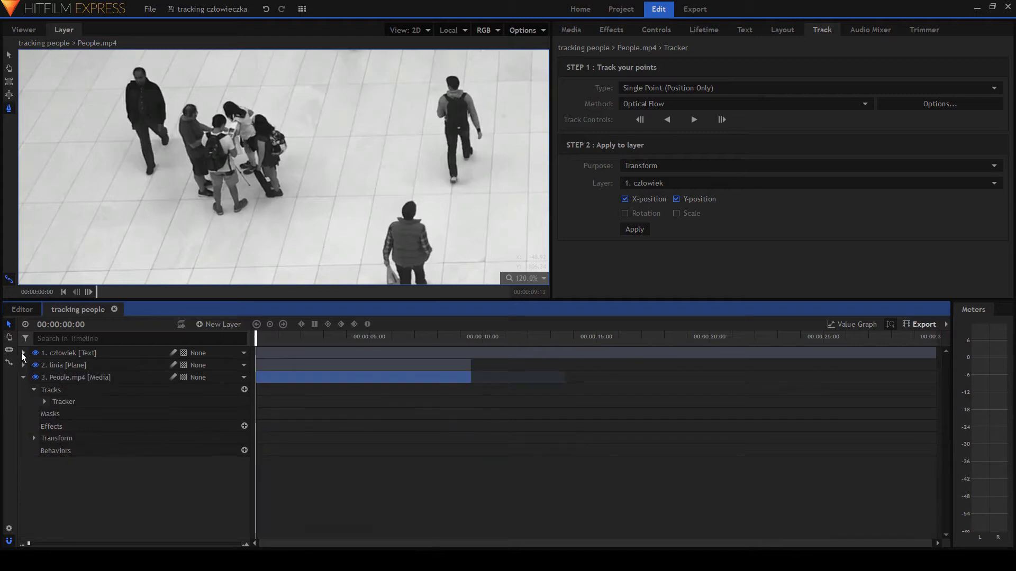
left_click(33, 390)
left_click(23, 377)
left_click(157, 402)
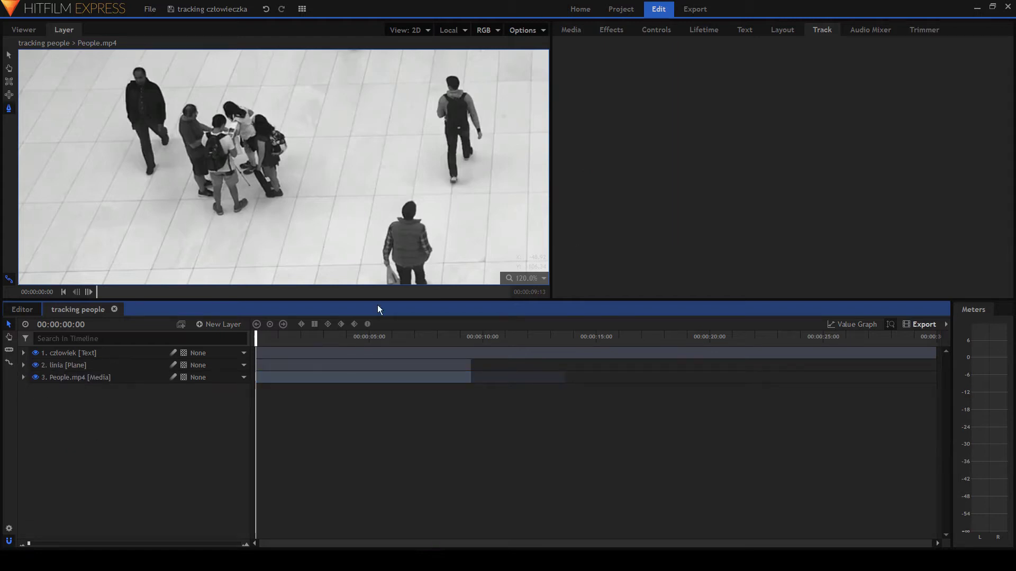
Reopen the People.mp4 tracker and apply its X and Y position to the człowiek layer with the Transform purpose.
left_click(75, 379)
left_click(23, 378)
double_click(61, 392)
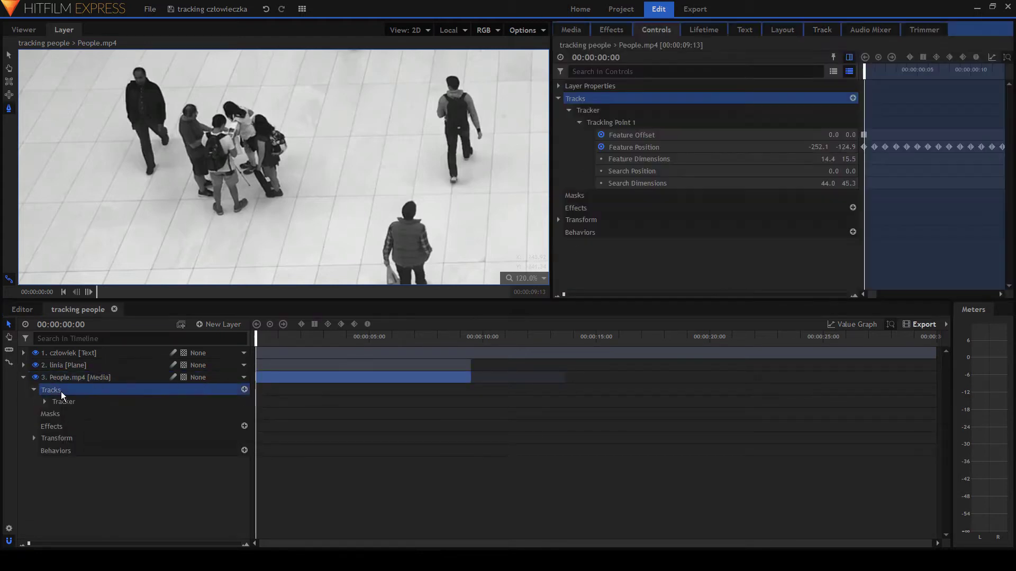
double_click(78, 402)
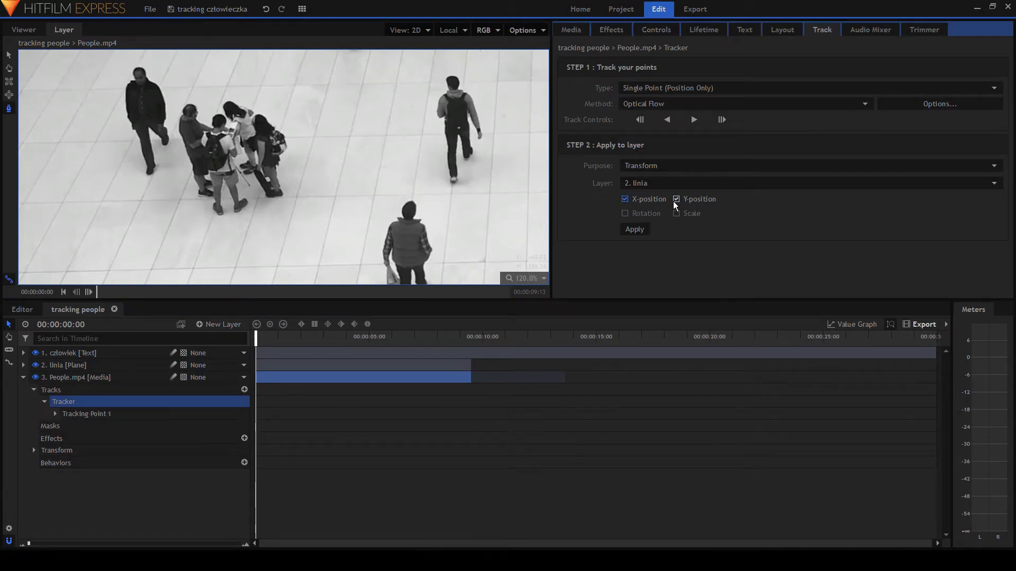
left_click(24, 353)
left_click(34, 365)
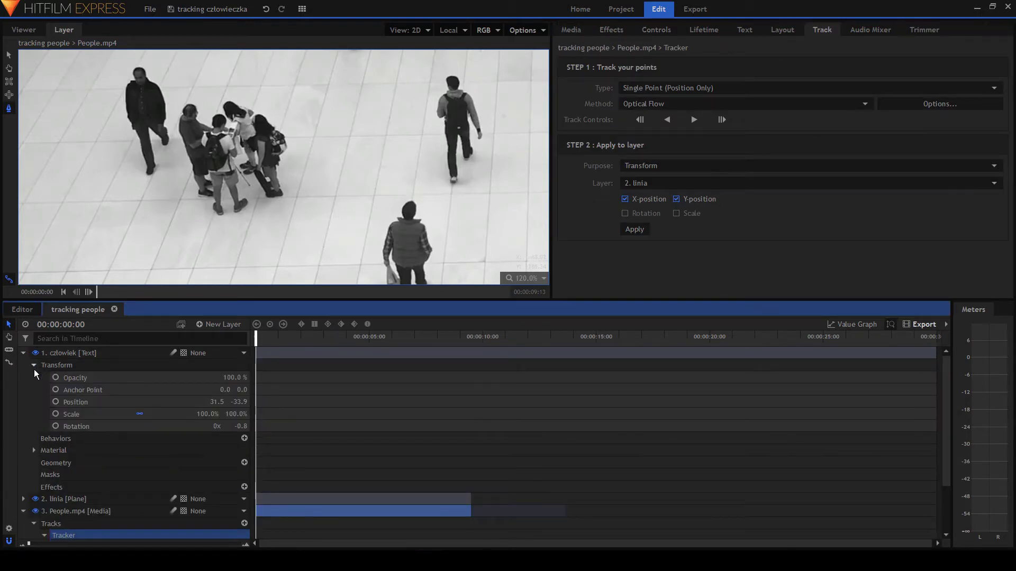
left_click(658, 187)
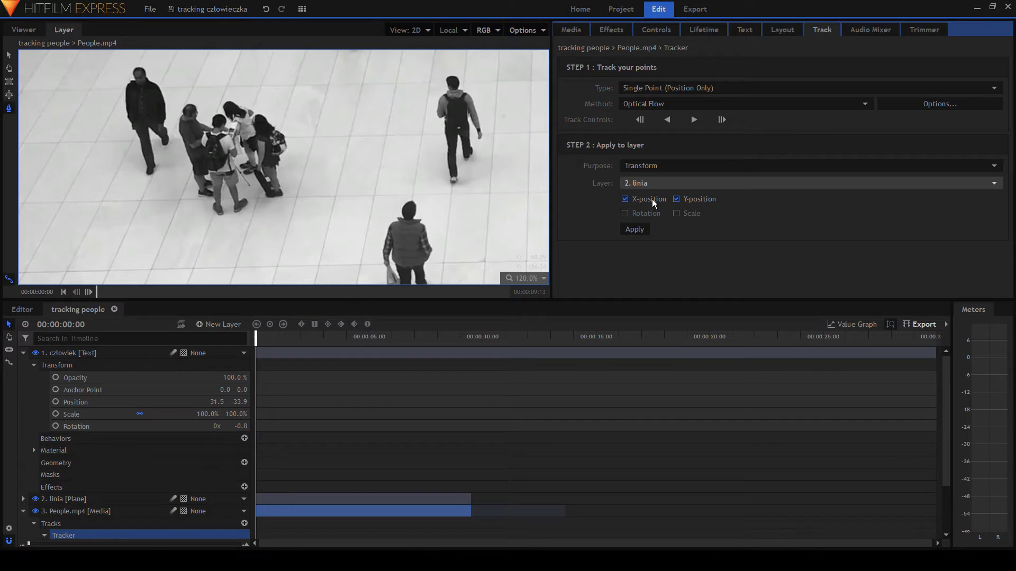
left_click(653, 203)
left_click(641, 232)
left_click(634, 229)
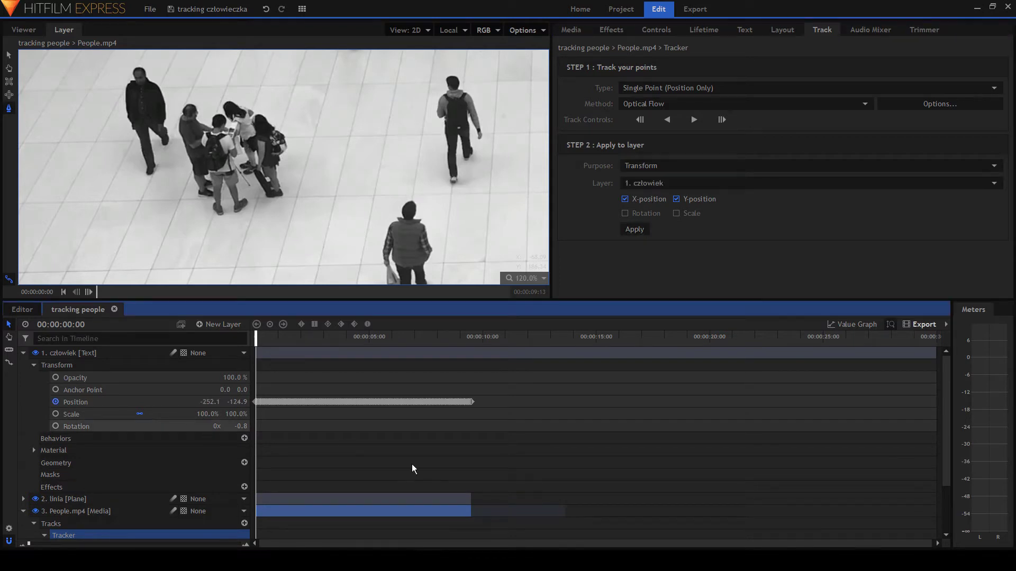
Collapse the człowiek and People.mp4 layers and display the whole composition instead of the single layer.
left_click(34, 365)
left_click(24, 353)
left_click(45, 401)
left_click(34, 390)
left_click(23, 377)
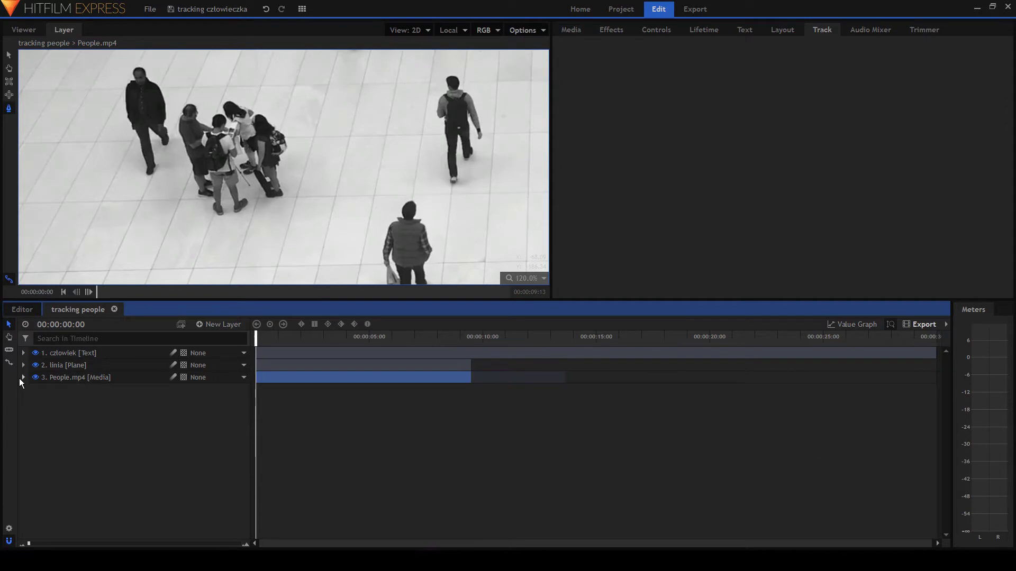
left_click(25, 31)
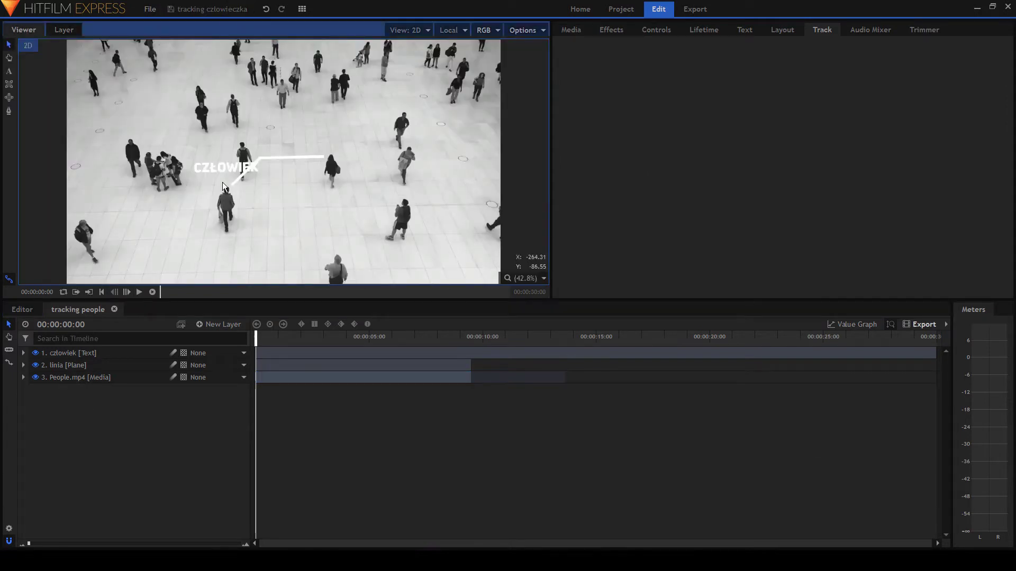
Set the człowiek layer's anchor point to -281.0, -79.0 so the text sits above the callout line.
left_click(22, 354)
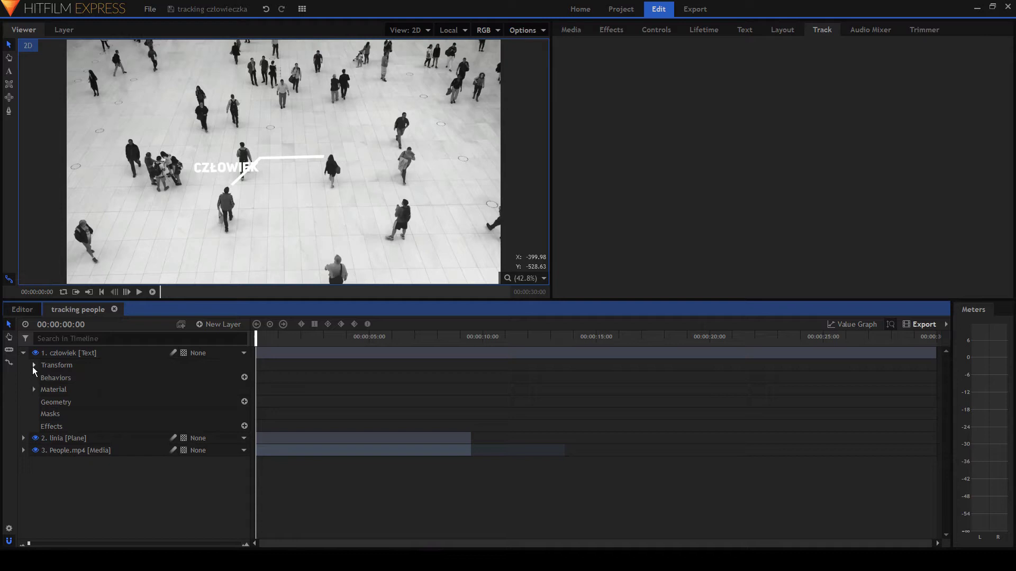
left_click(34, 366)
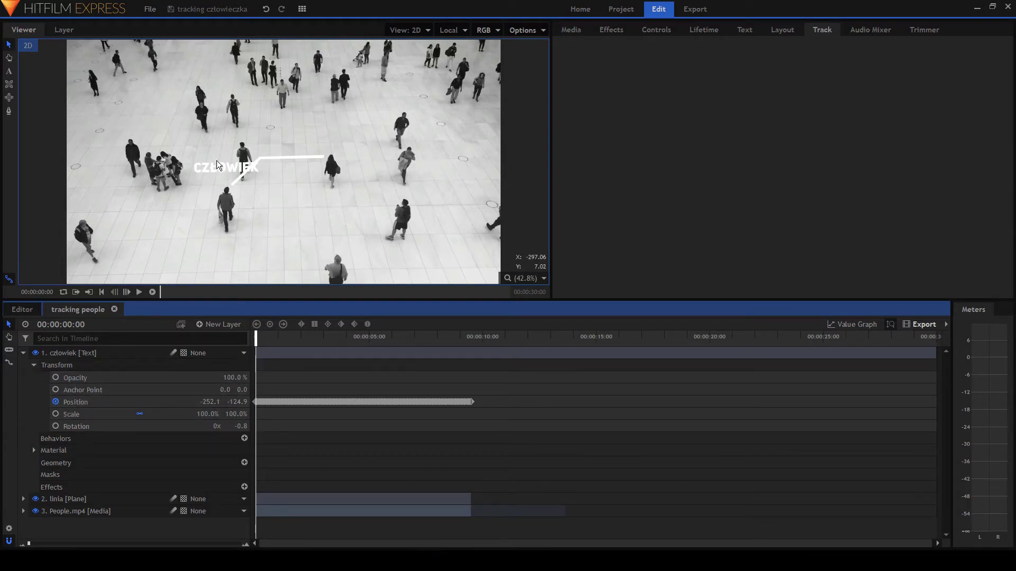
scroll(219, 166, "up", 3)
mouse_move(226, 390)
left_mouse_down()
mouse_move(247, 389)
mouse_move(236, 388)
left_mouse_up()
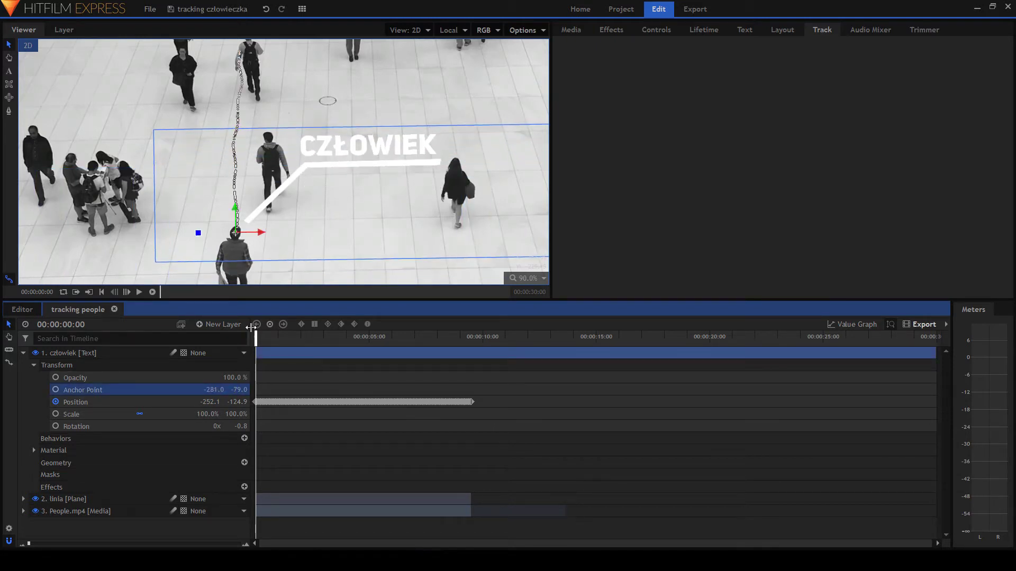
left_click(24, 353)
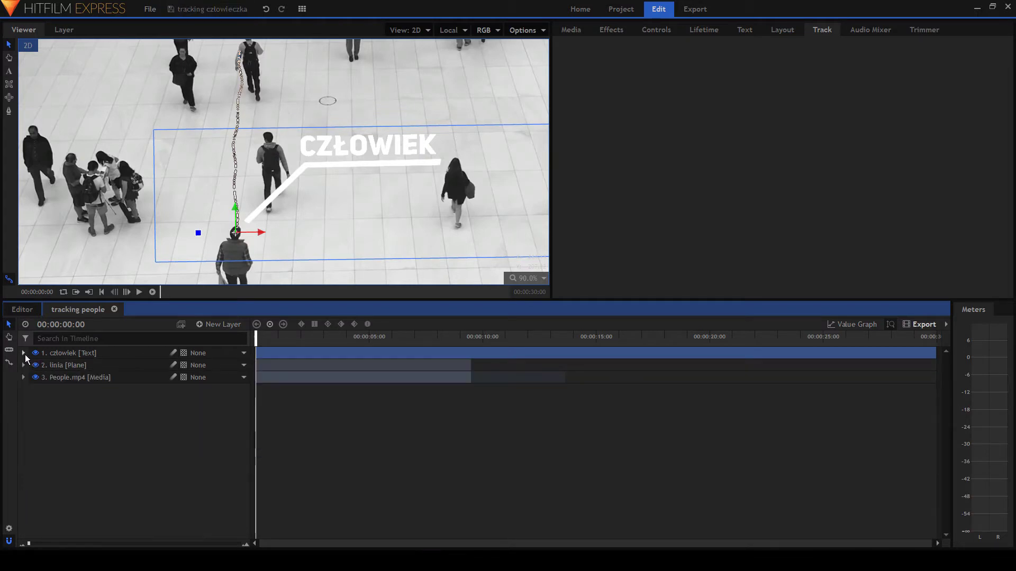
Play the composition to check that the text follows the man with the line, and return to the first frame.
key("shift+z")
left_click(242, 430)
key("space")
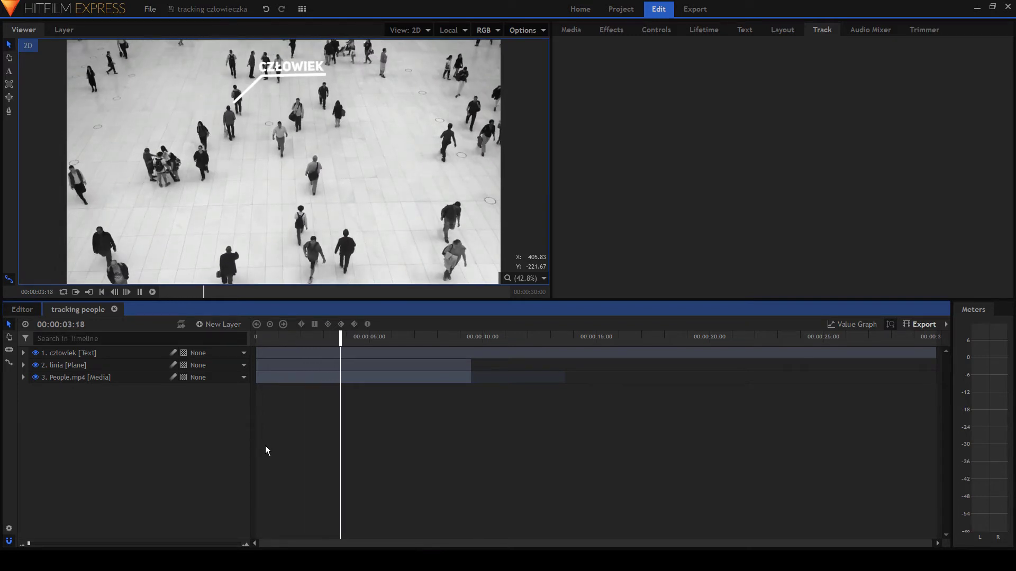
left_click_drag(388, 341, 155, 369)
Cut the człowiek layer where the linia layer ends and delete the excess part.
key("c")
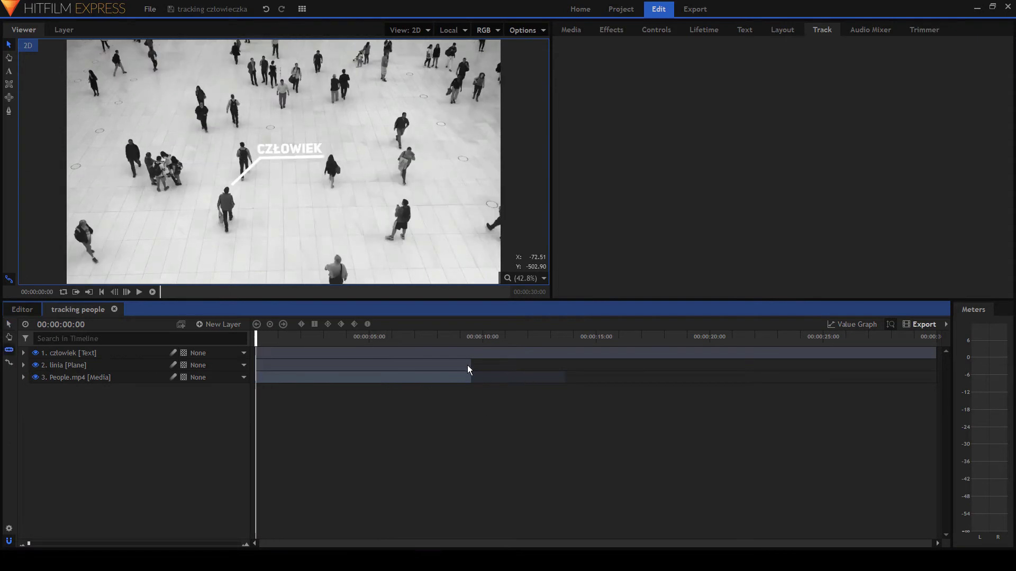
left_click(471, 352)
key("v")
left_click(488, 364)
key("Delete")
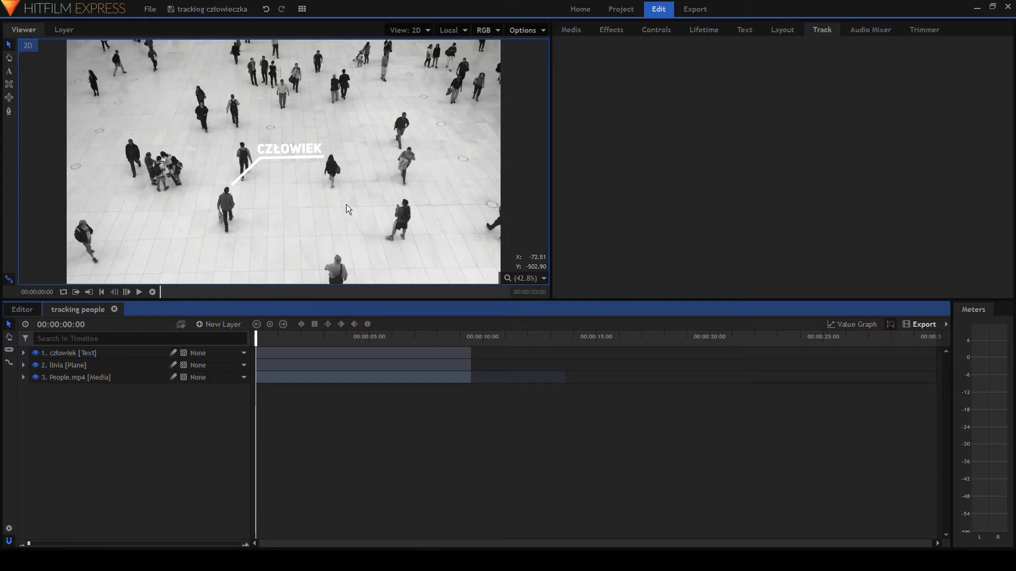
Add a white full-frame plane layer named zasłona above the człowiek layer.
key("ctrl+v")
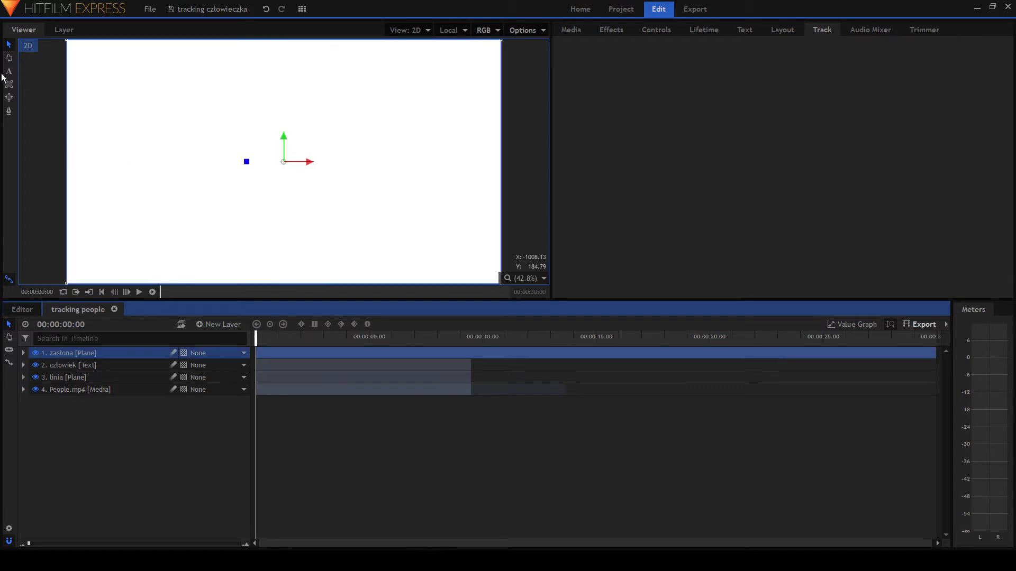
Hide the zasłona layer and apply the Set Matte effect to the człowiek and linia layers.
left_click(35, 352)
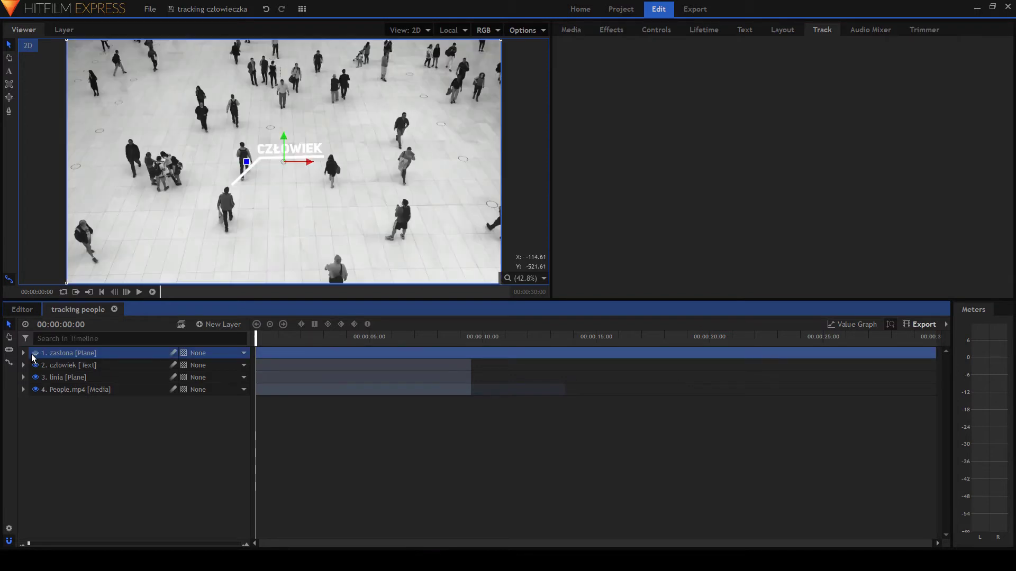
left_click(610, 31)
type("set")
left_click(662, 106)
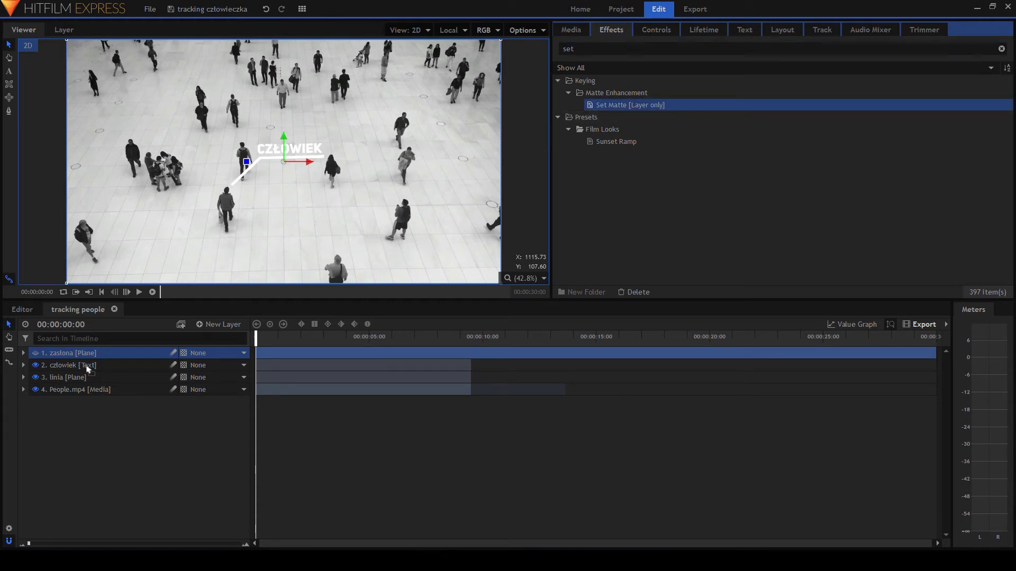
left_click_drag(86, 366, 86, 366)
left_click_drag(612, 105, 57, 462)
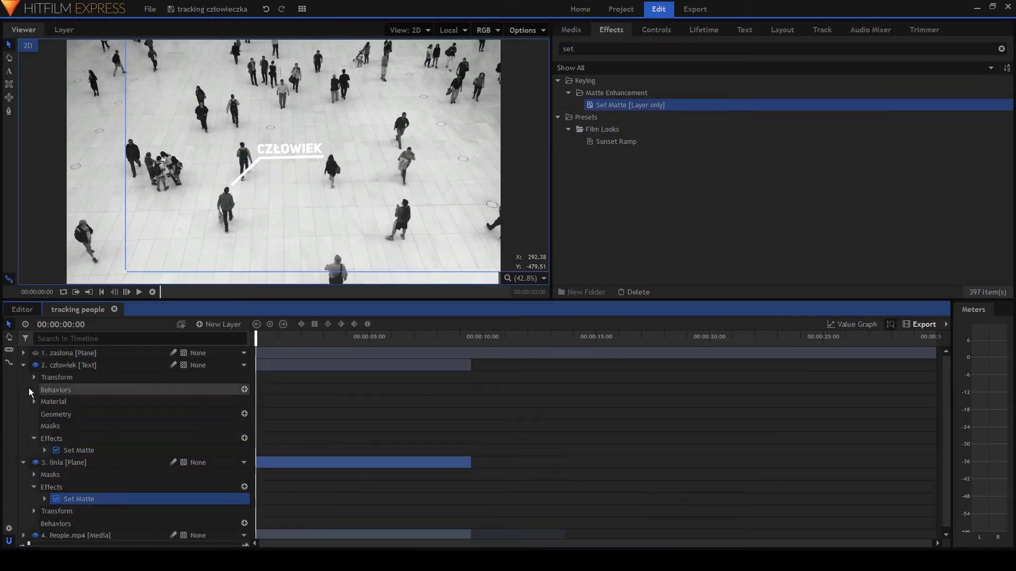
Set zasłona as the source layer of linia's Set Matte effect and change its blend mode so the plane hides the line.
left_click(23, 365)
left_click(34, 402)
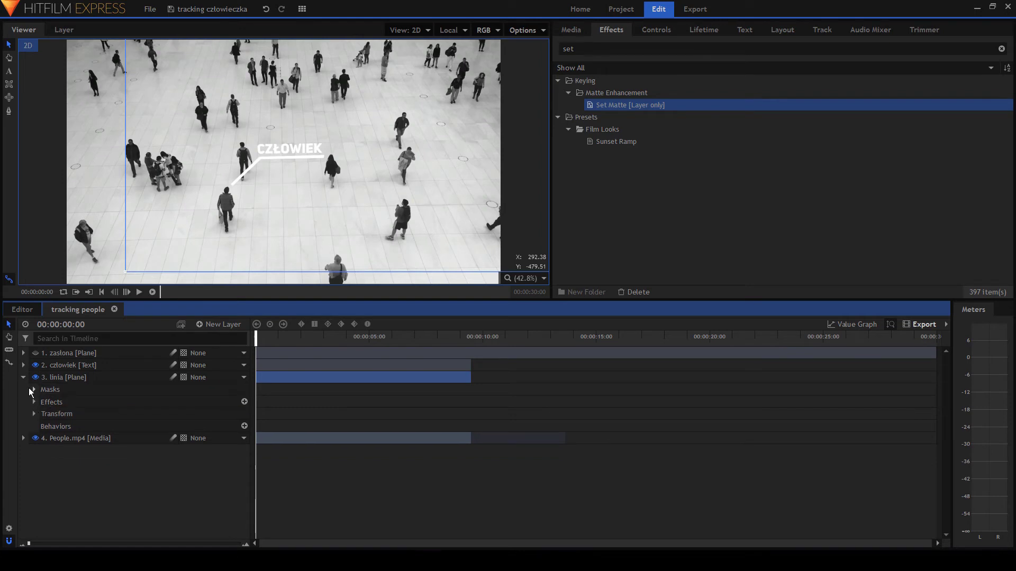
left_click(23, 377)
left_click(49, 423)
left_click(23, 377)
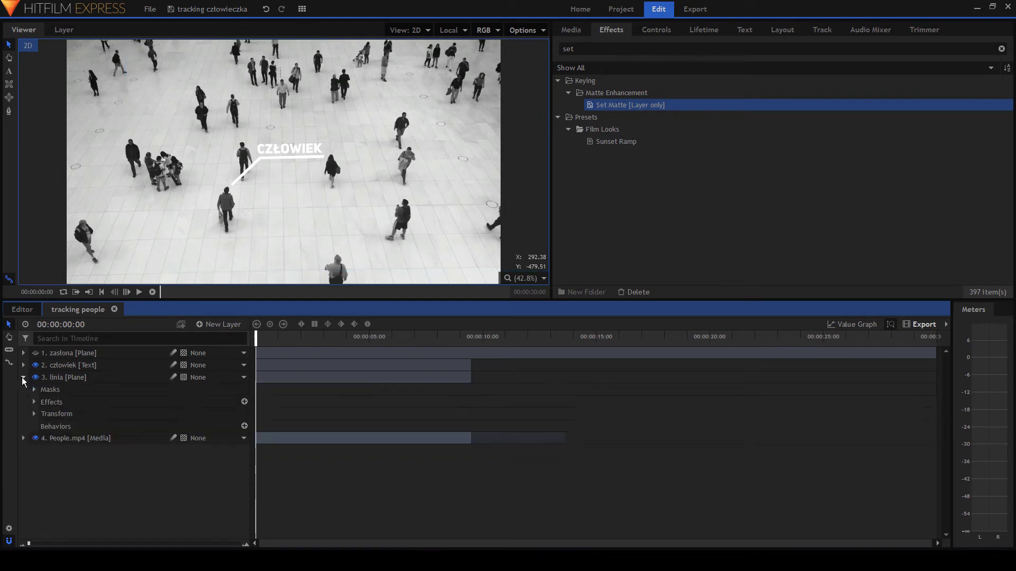
left_click(35, 403)
left_click(45, 414)
left_click(200, 430)
left_click(174, 452)
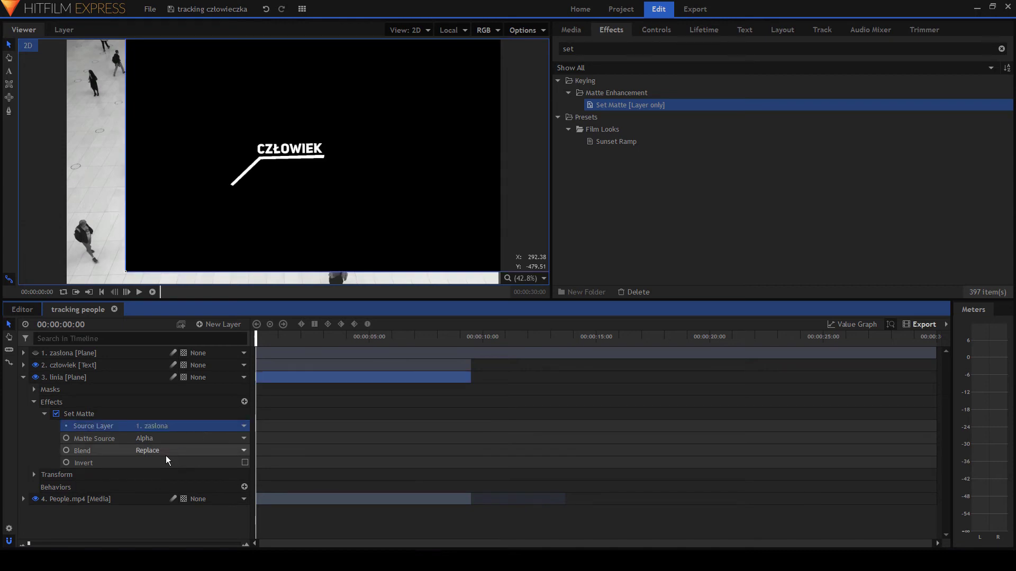
left_click(45, 414)
left_click(35, 402)
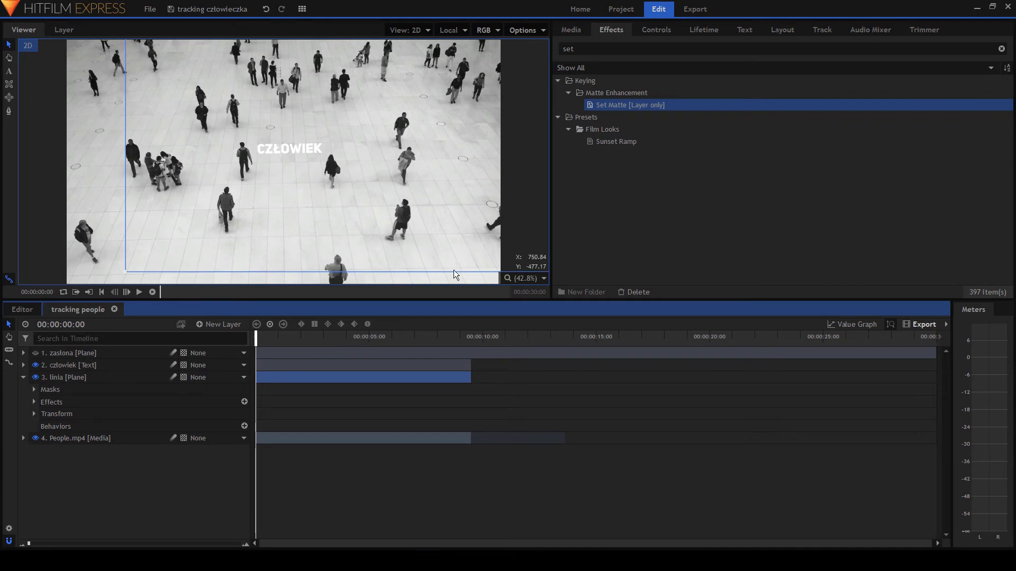
Set the człowiek layer's Set Matte effect to use zasłona as the source layer with Subtract blending.
left_click(70, 354)
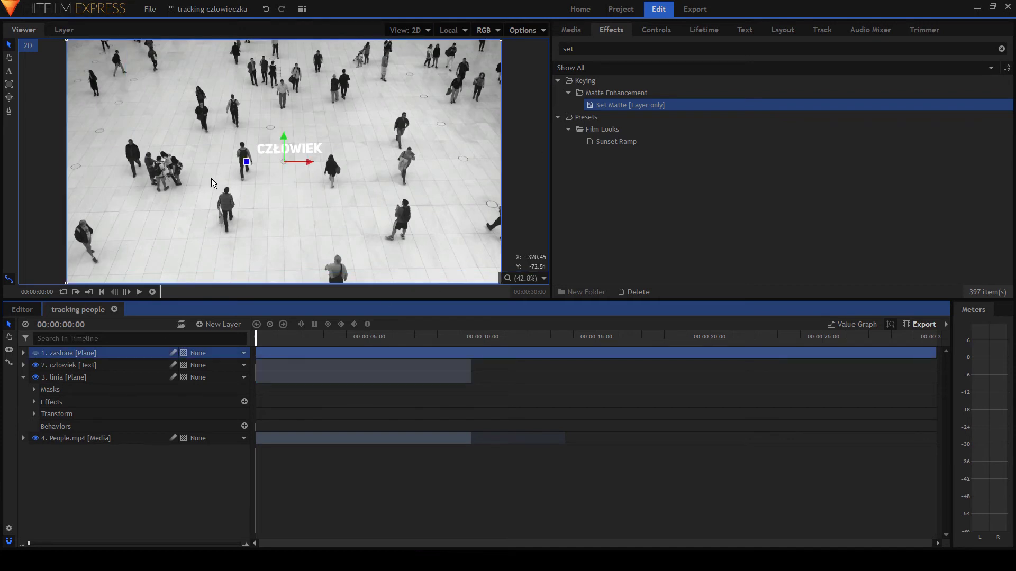
left_click(23, 377)
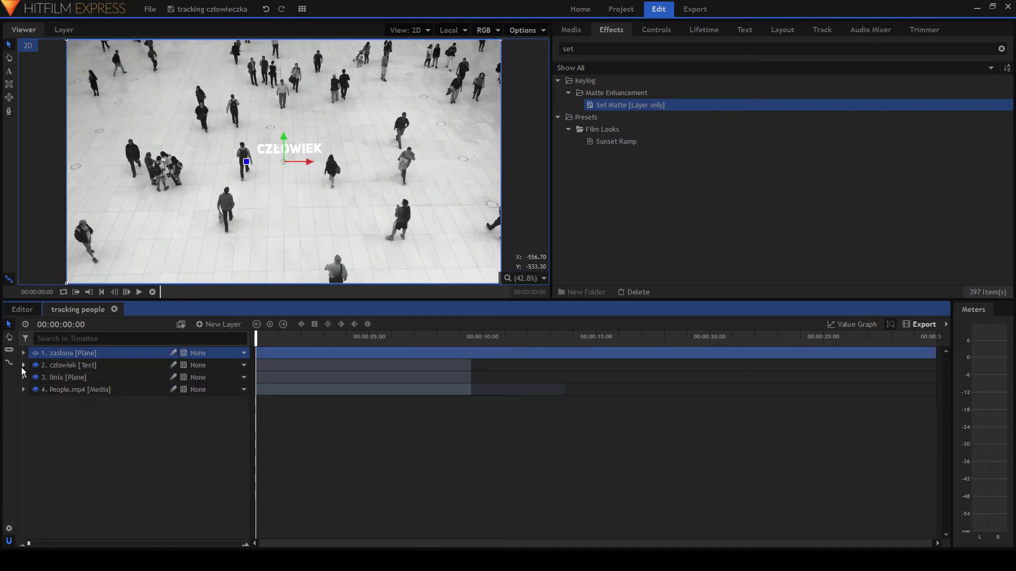
left_click(22, 366)
left_click(44, 450)
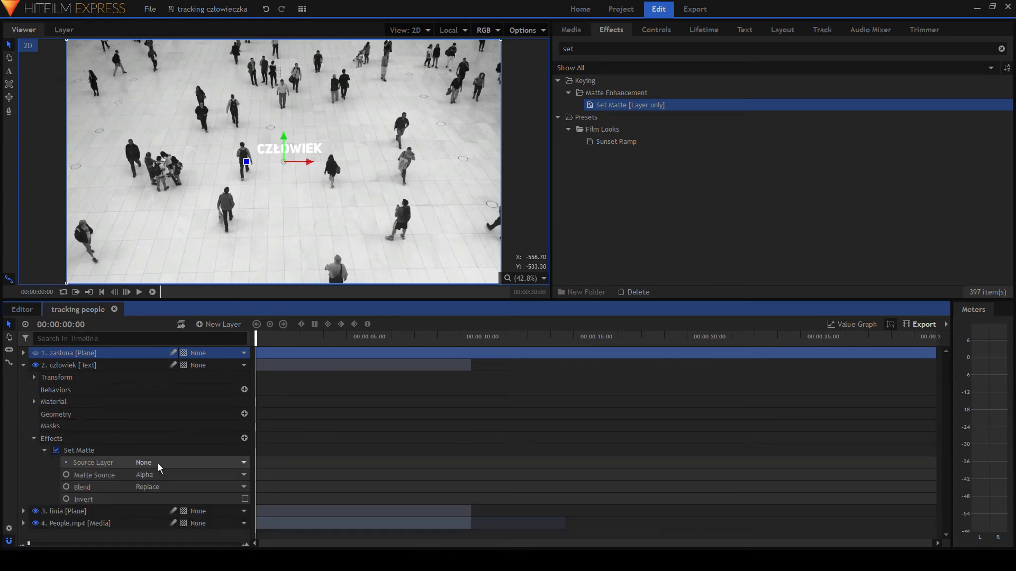
left_click(157, 463)
left_click(176, 486)
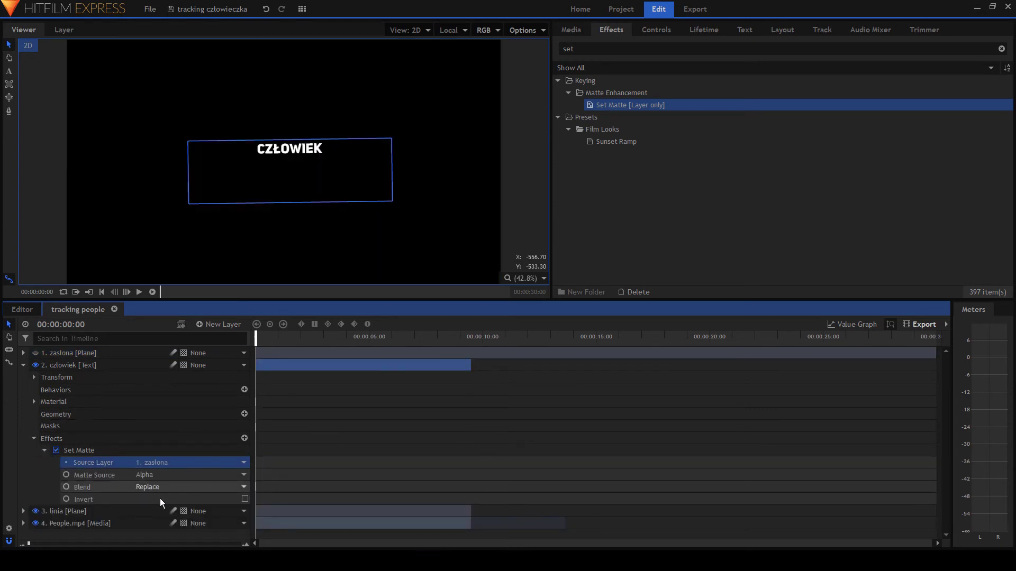
left_click(43, 449)
left_click(24, 365)
Keyframe the zasłona layer's position from 0.0, 0.0 at the first frame to 1284.0, 0.0 at one second.
left_click(23, 353)
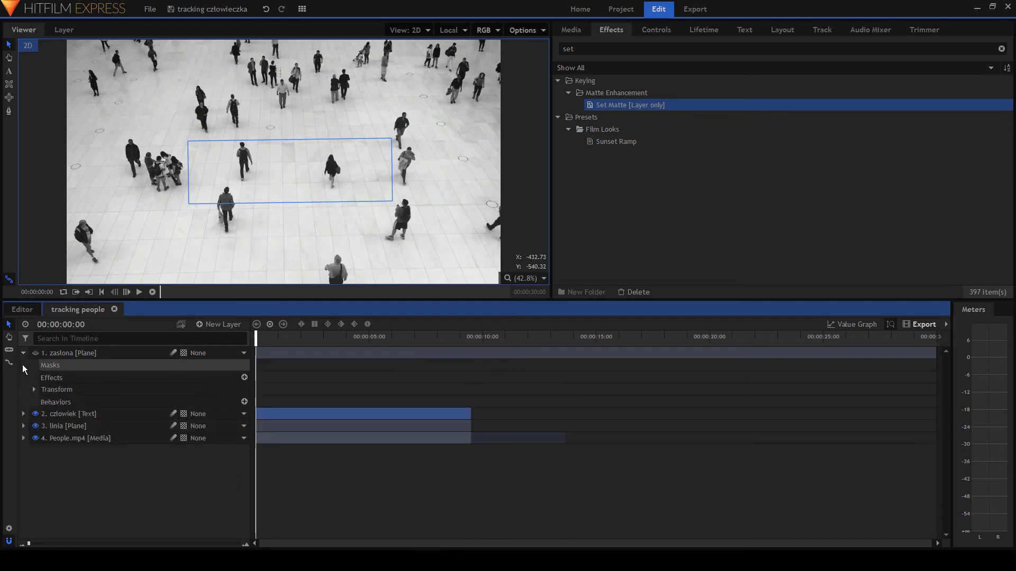
left_click(34, 390)
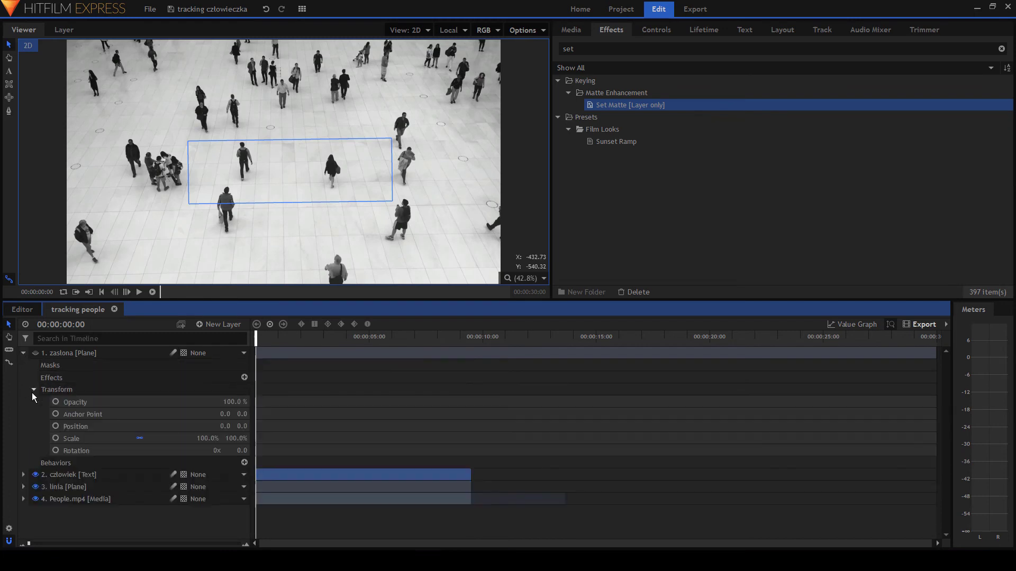
left_click(55, 427)
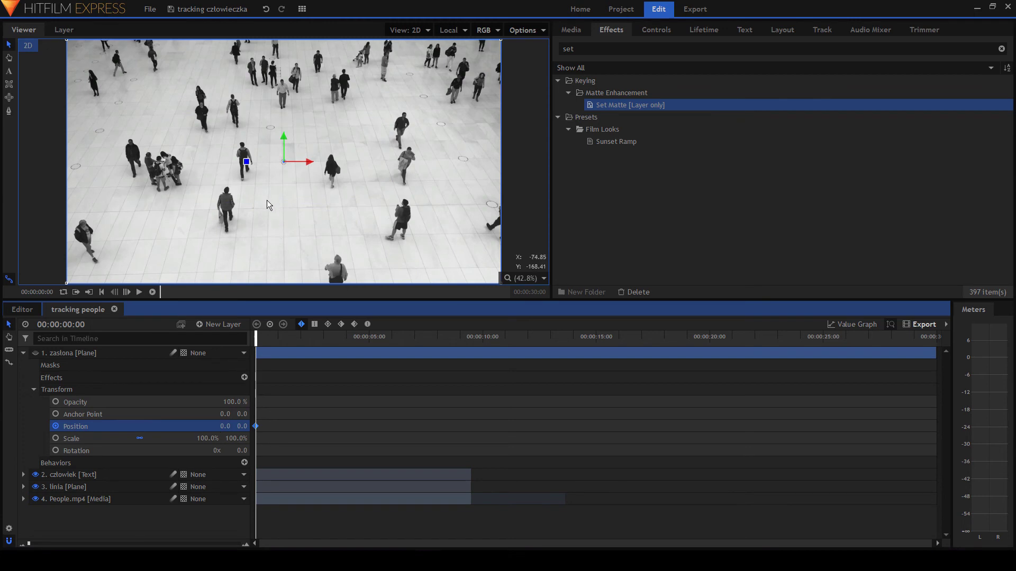
left_click_drag(259, 333, 278, 344)
left_click_drag(228, 426, 237, 429)
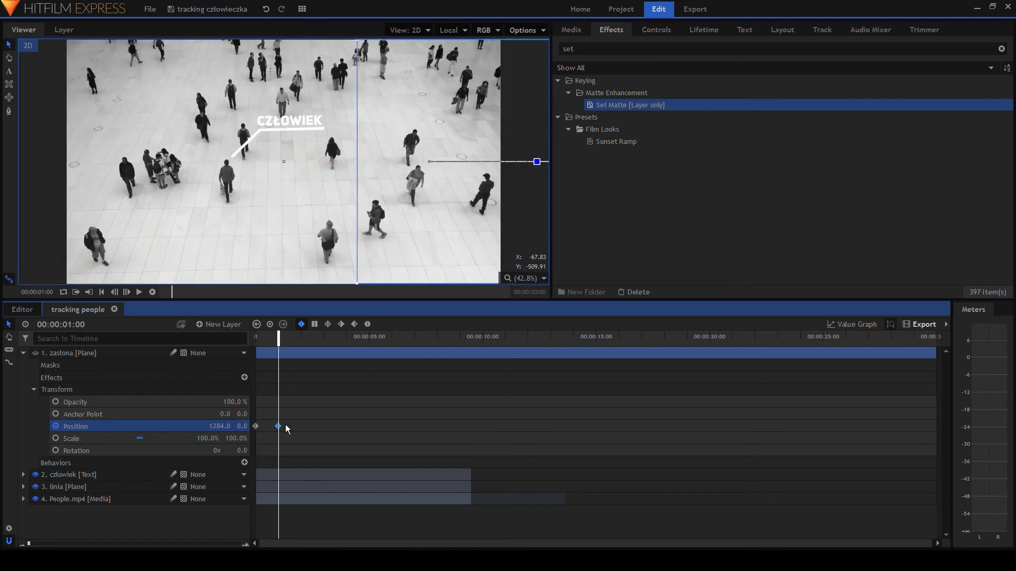
Change both of the zasłona layer's position keyframes to smooth interpolation and collapse the layer's properties.
left_click(327, 324)
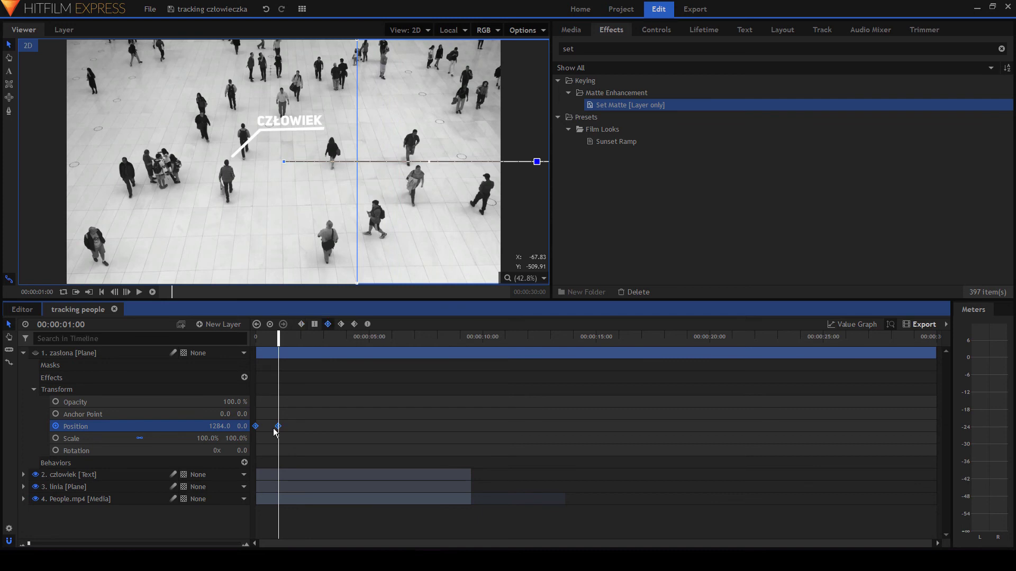
left_click(34, 389)
left_click(24, 353)
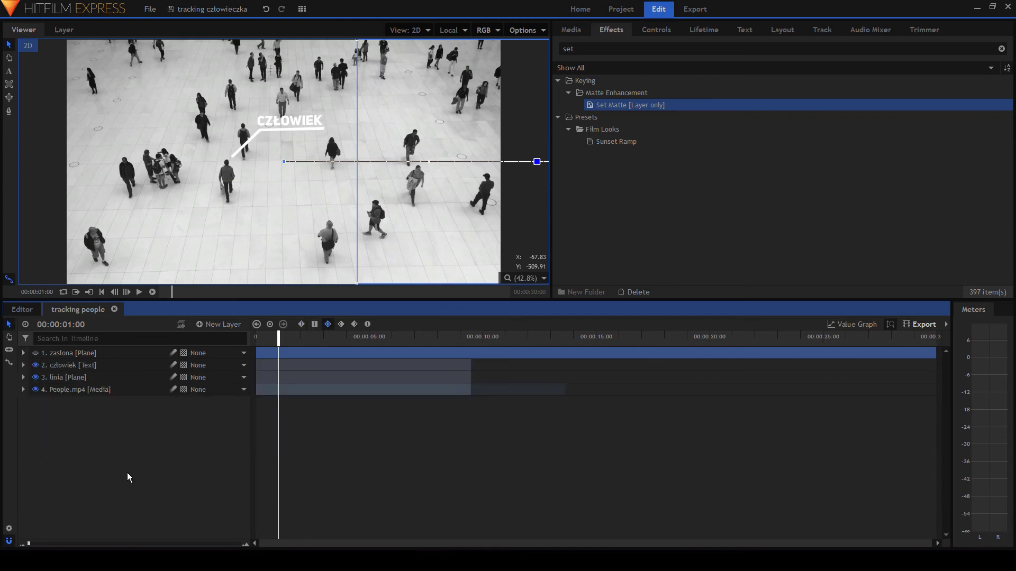
Play the composition from the first frame to check how the callout line and text are revealed.
left_click(127, 472)
left_click_drag(278, 338, 254, 345)
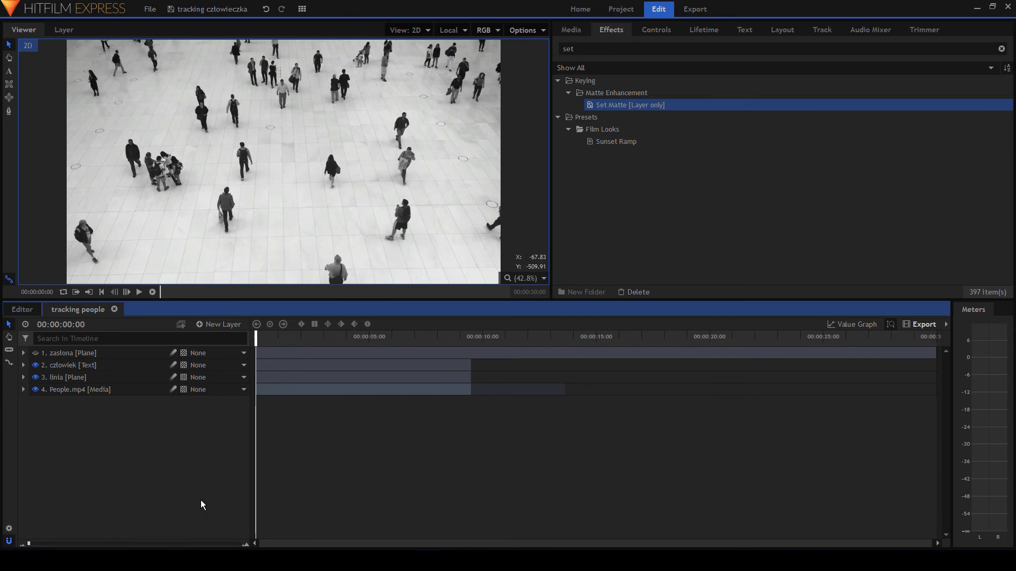
key("space")
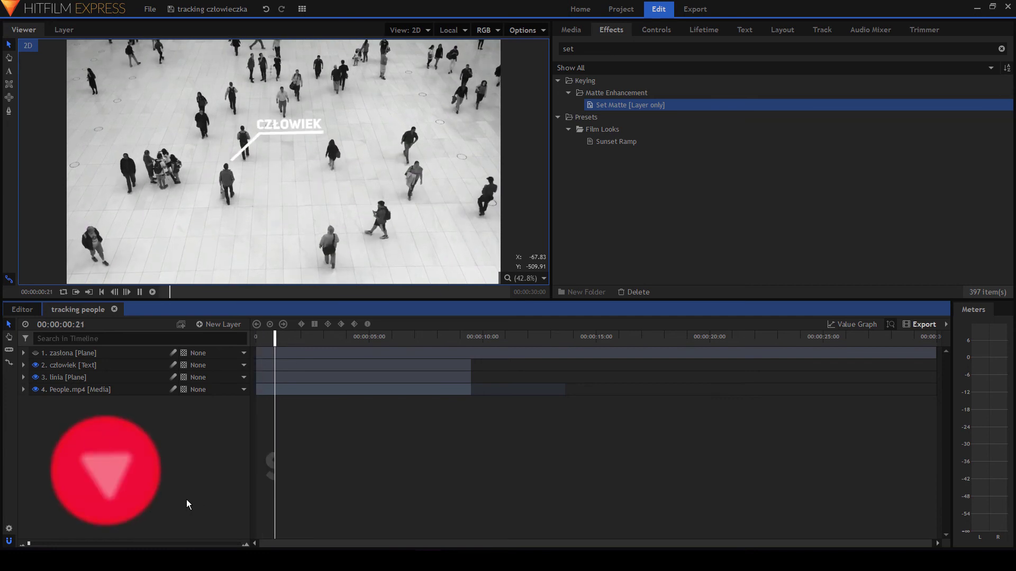